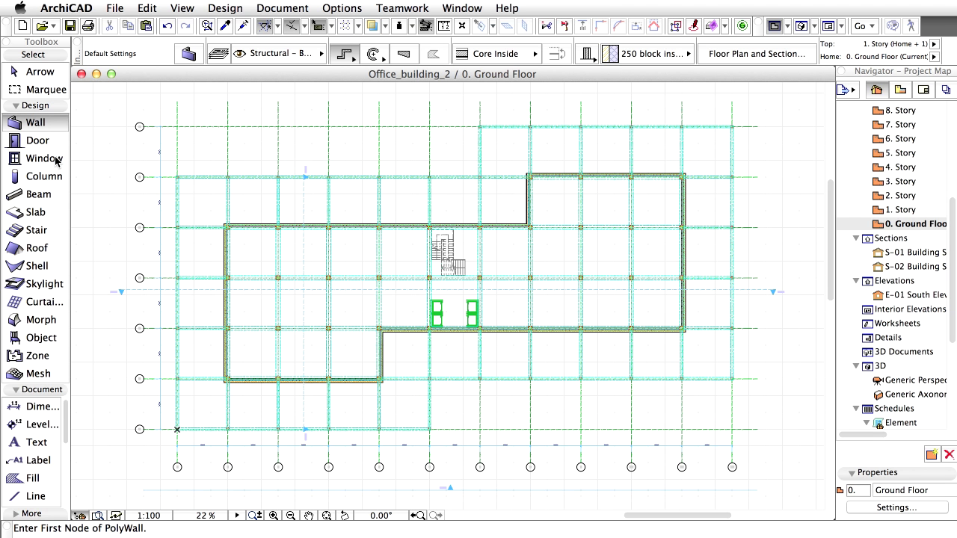
Choose Storefront Window with Transom from Storefronts 17 as the default window
double_click(56, 159)
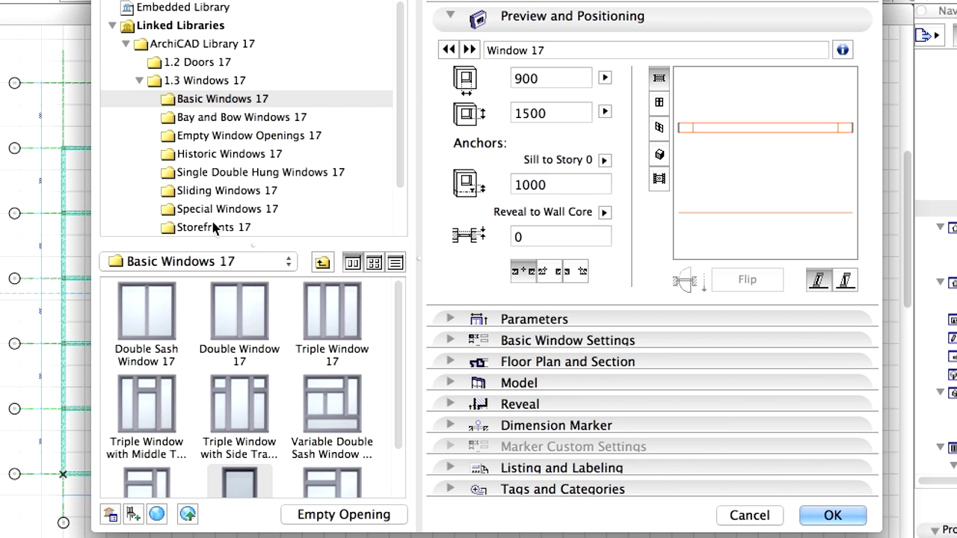
click(215, 227)
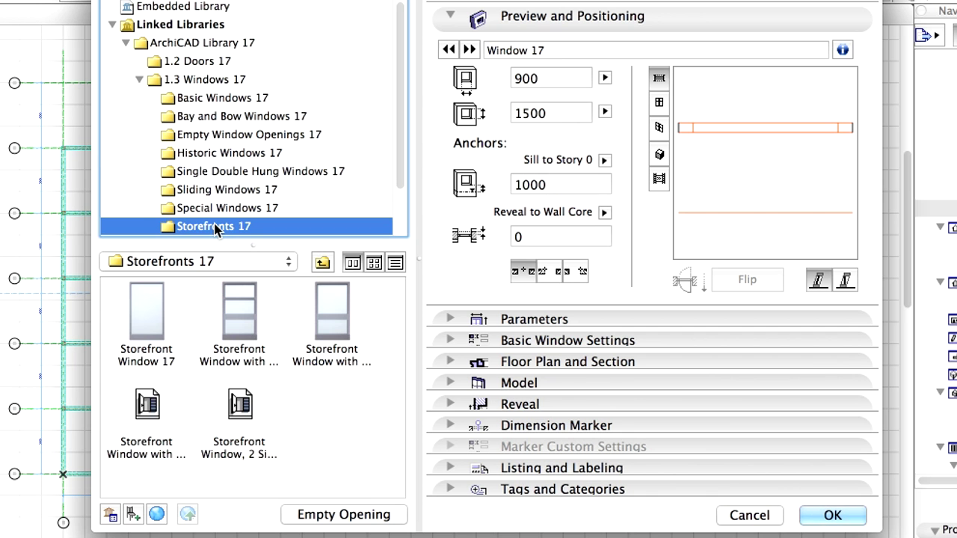
click(333, 333)
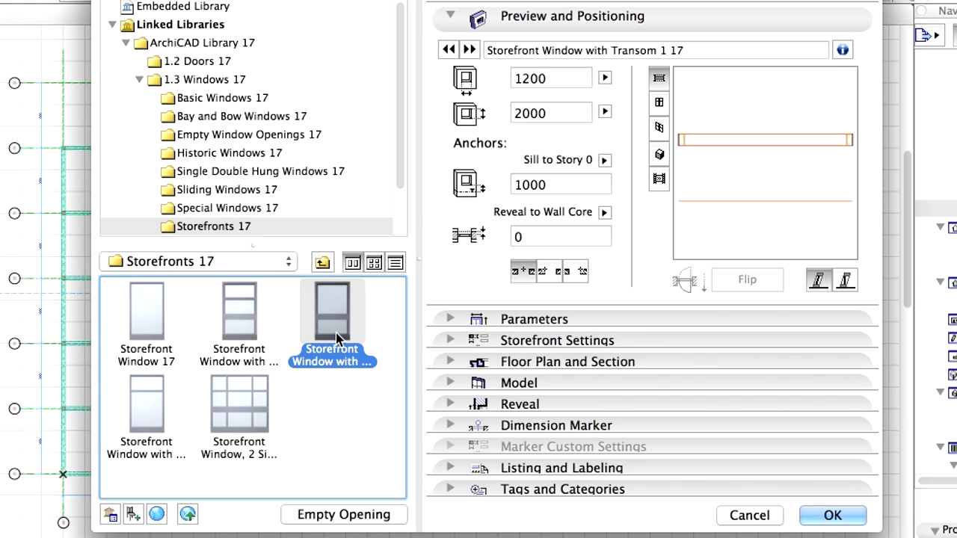
Size the window 5500 × 4800 with its reveal to the wall face, and change its anchor point
double_click(523, 79)
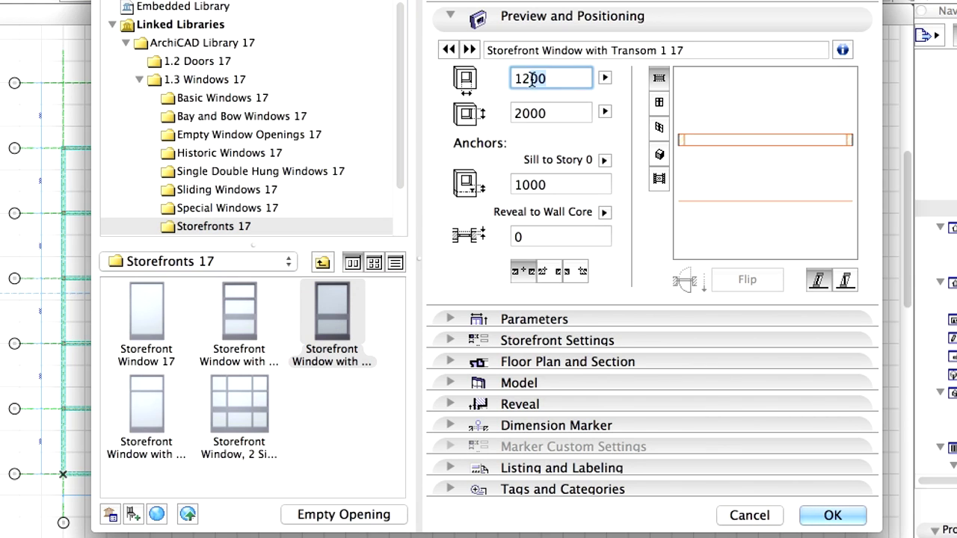
text(5500)
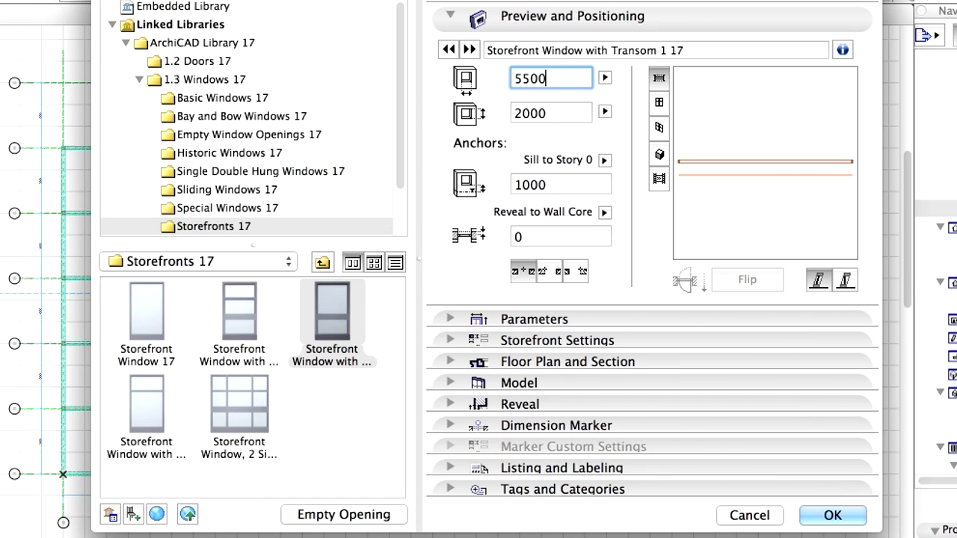
key(Tab)
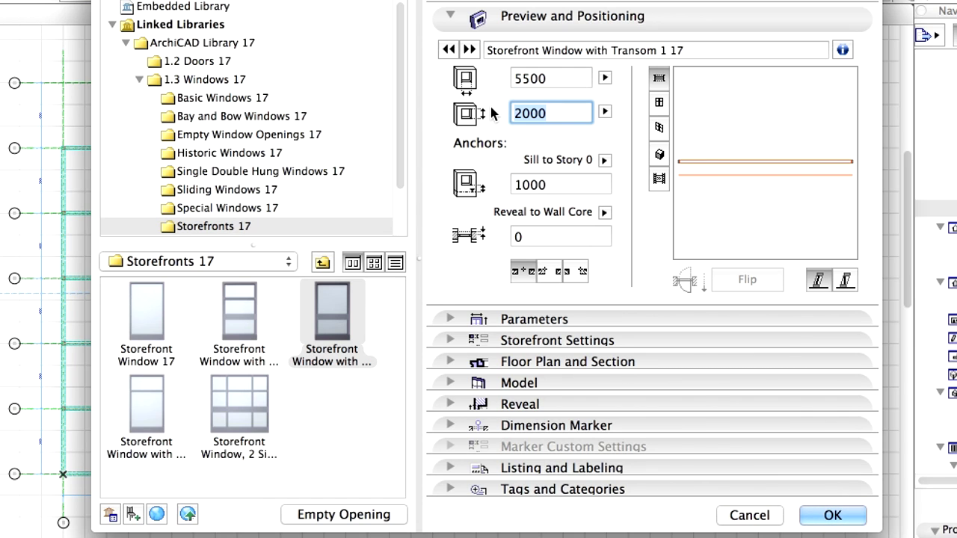
text(4800)
click(603, 212)
click(672, 213)
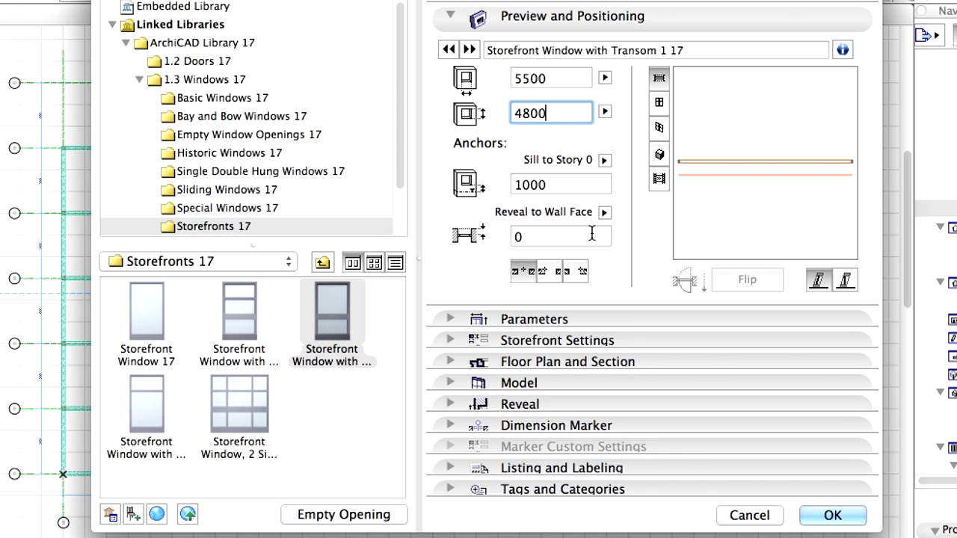
click(537, 236)
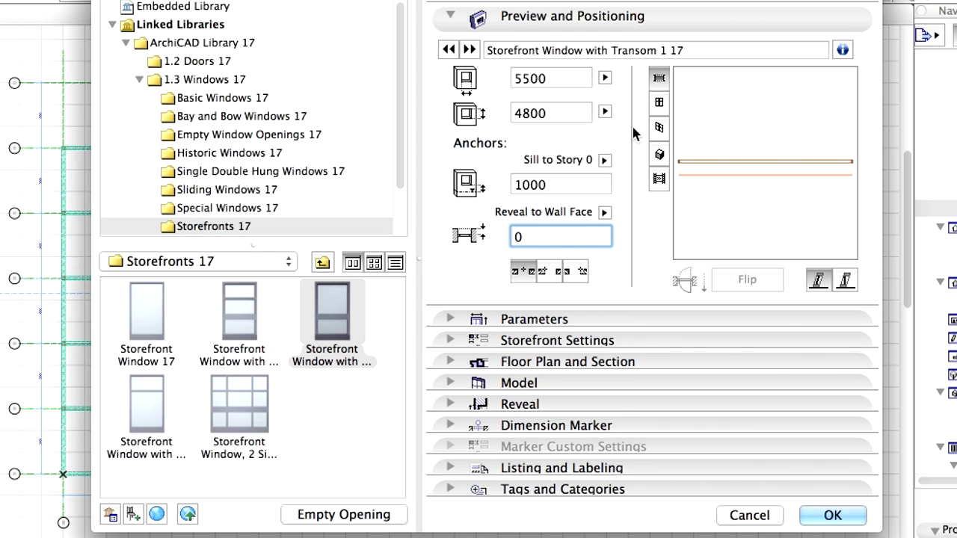
click(658, 153)
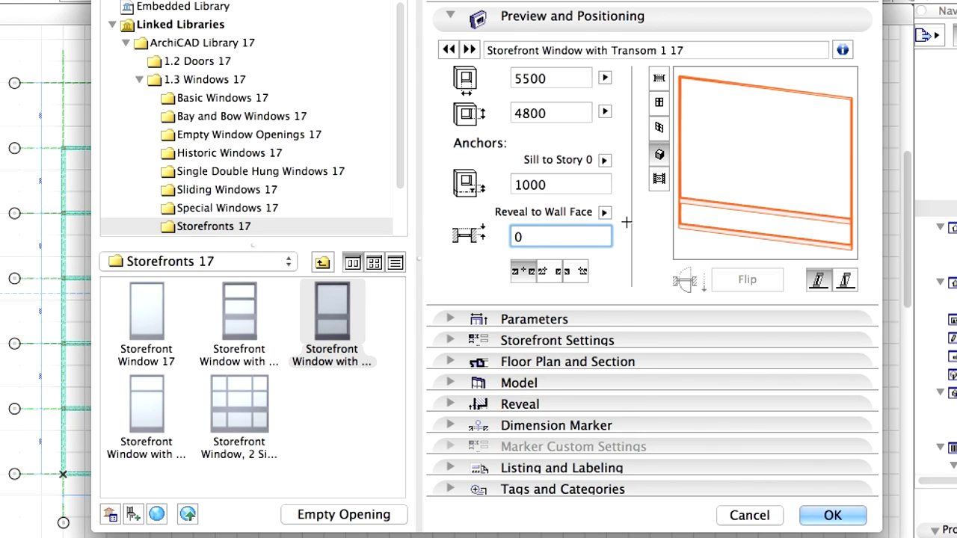
click(559, 274)
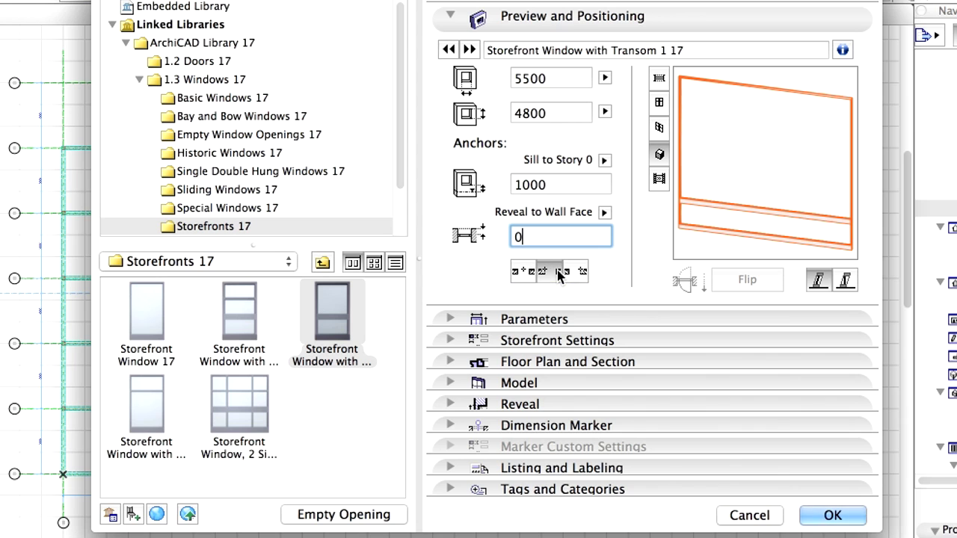
On the storefront Panels page, set Mid. Rail Elev. to 2800 and Hor. Div. No. to 3
click(451, 340)
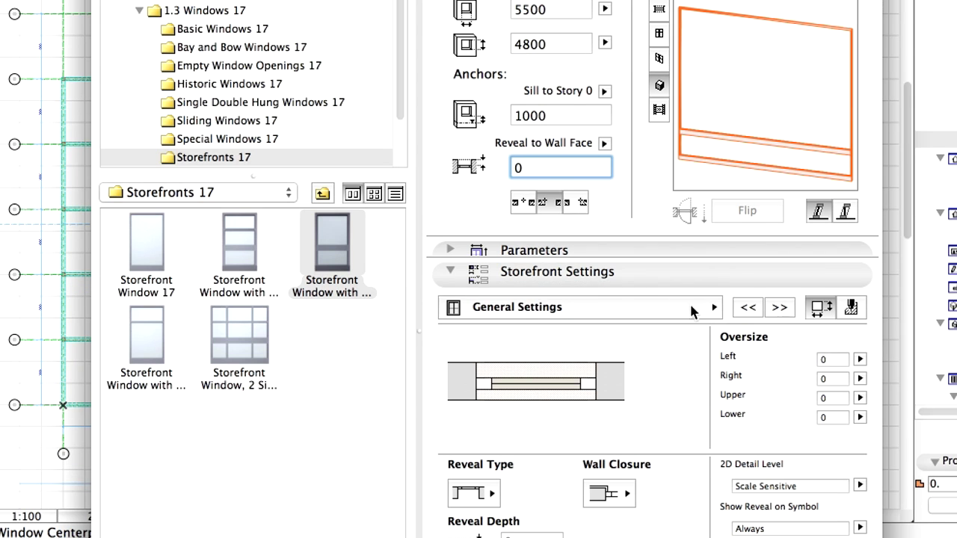
click(690, 309)
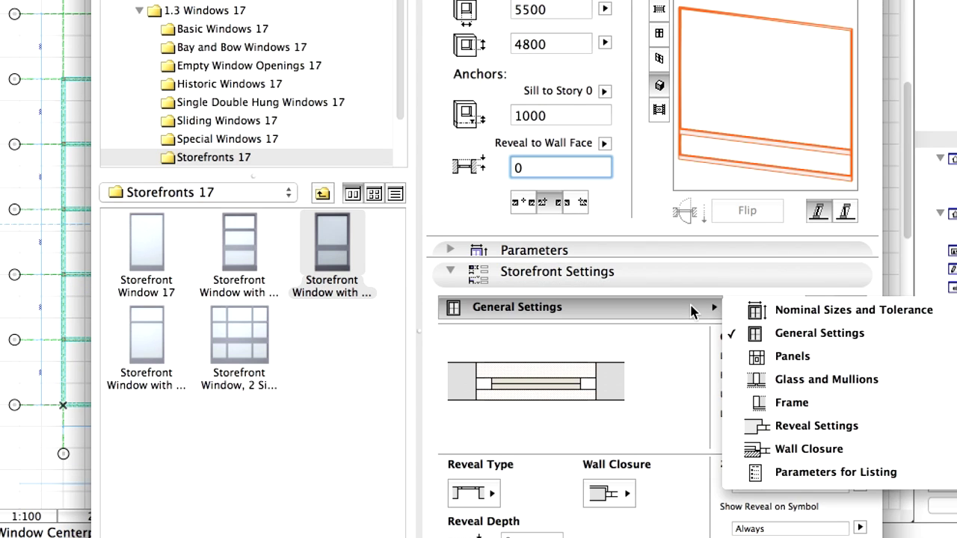
click(841, 357)
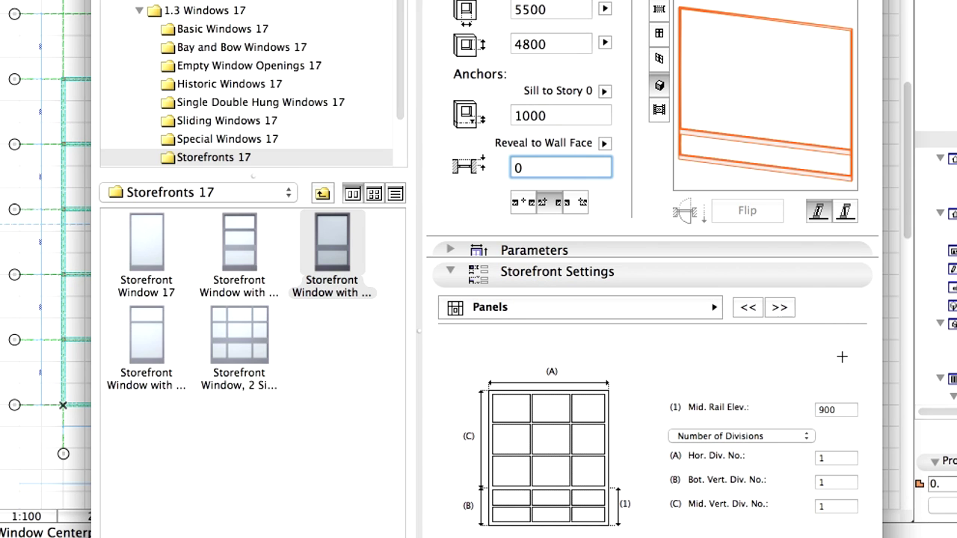
click(815, 411)
text(2800)
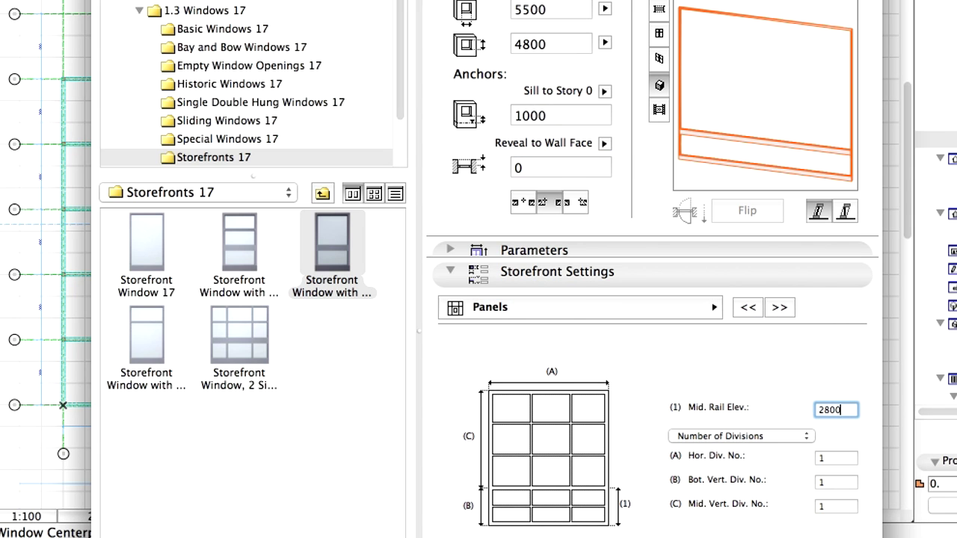
key(Return)
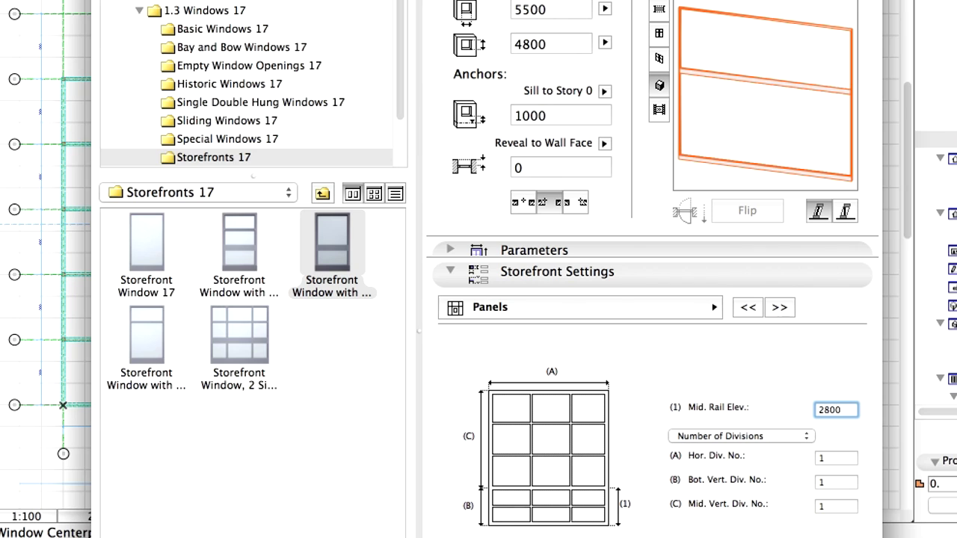
click(840, 458)
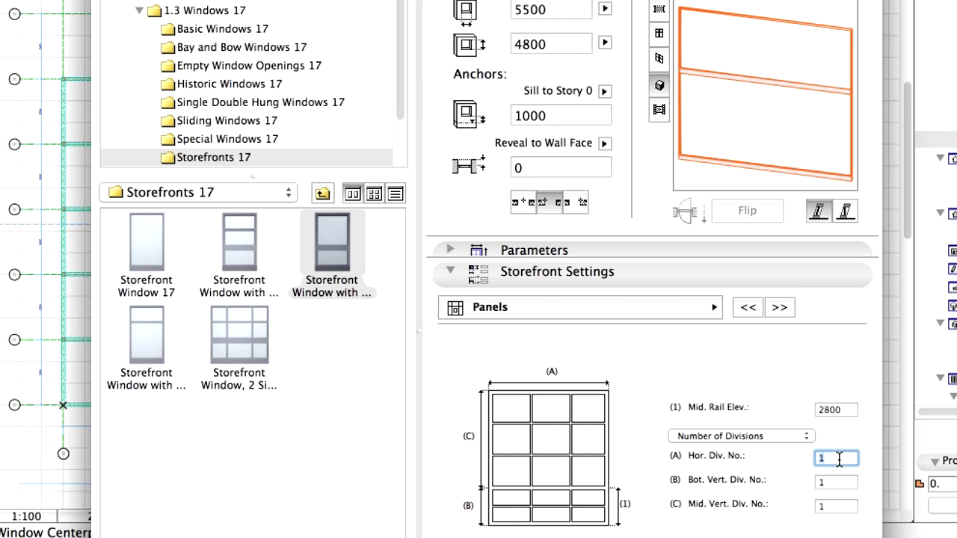
text(3)
key(Return)
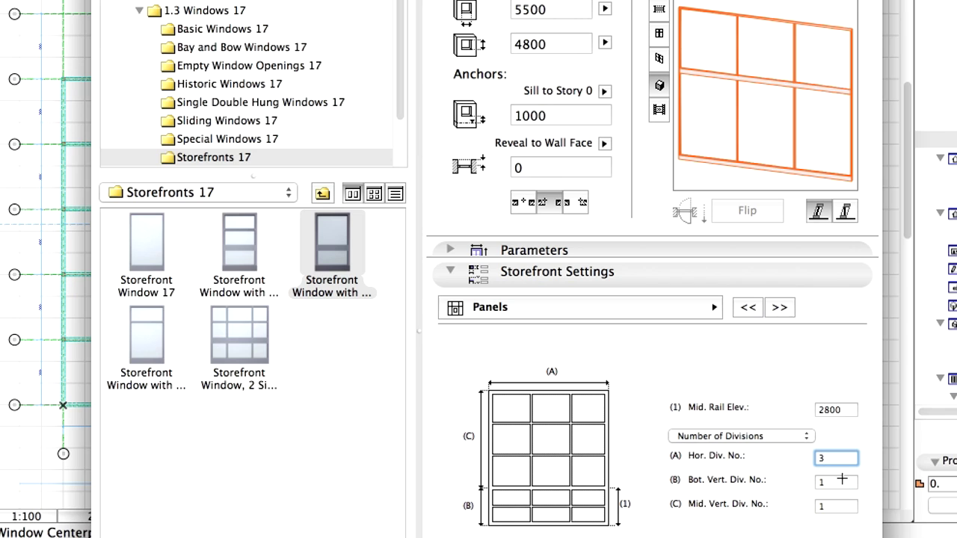
click(842, 482)
click(838, 506)
Set the storefront's Glass Surface parameter to Glass-Blue Dark (127)
click(450, 265)
click(453, 251)
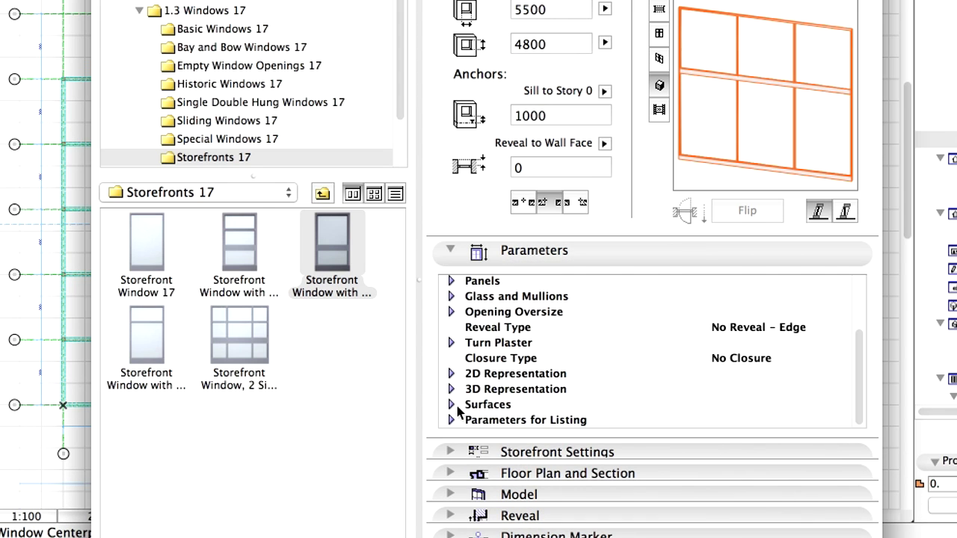
click(452, 406)
scroll(555, 394, down, 3)
scroll(554, 393, down, 3)
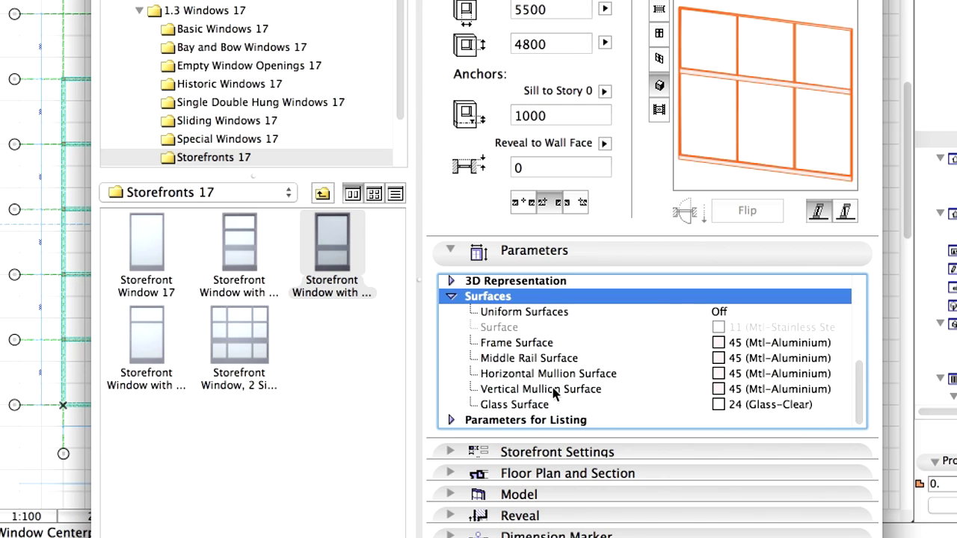
click(545, 404)
click(843, 405)
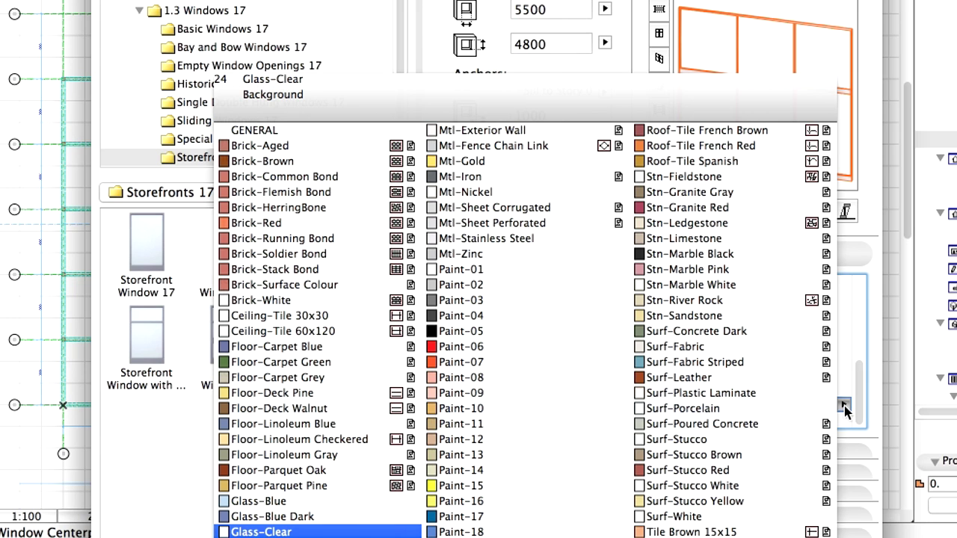
click(323, 528)
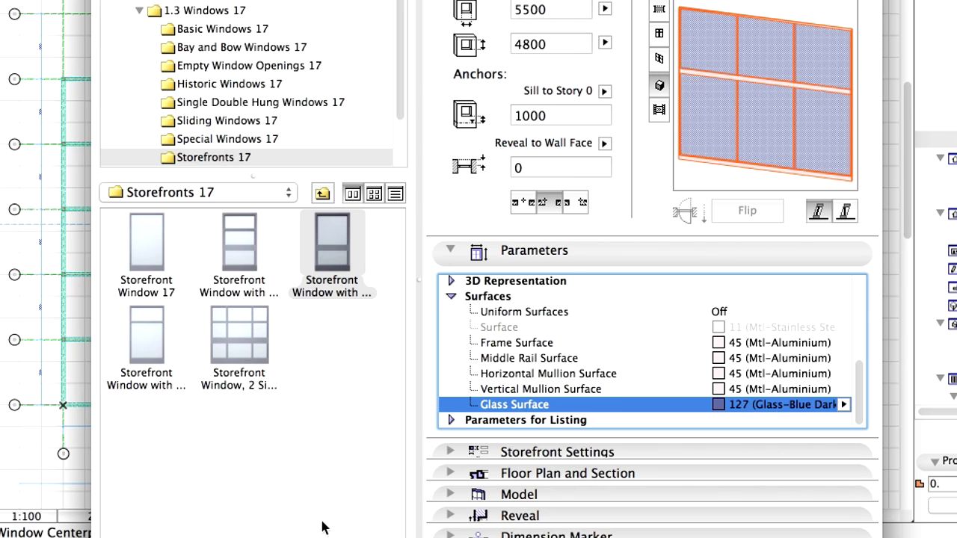
click(666, 256)
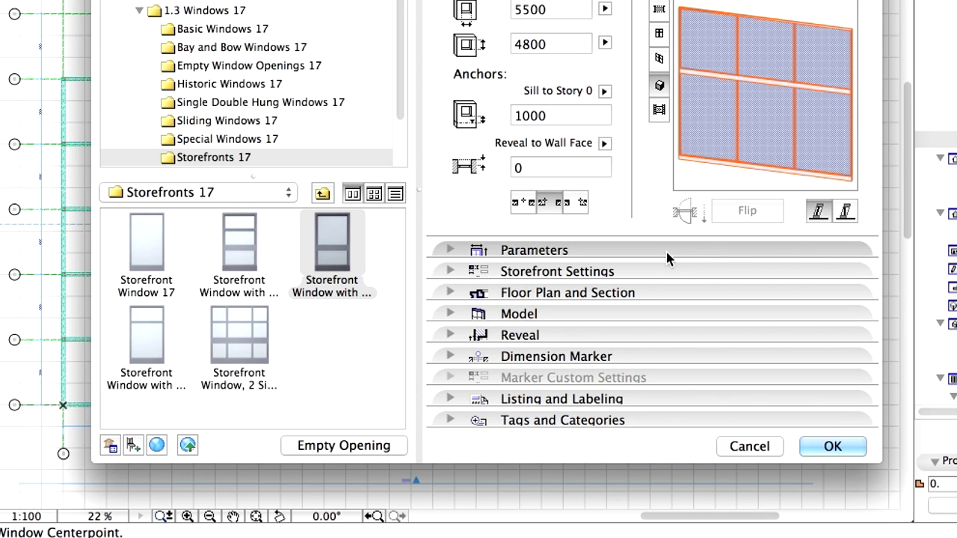
Place the first storefront window in a bottom wall bay between the columns, opening outward
click(857, 447)
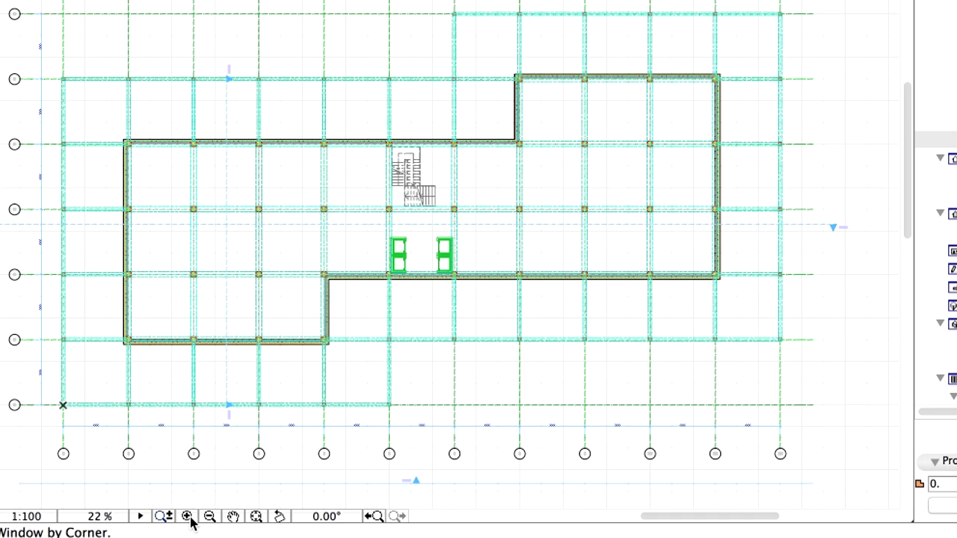
click(187, 515)
click(96, 309)
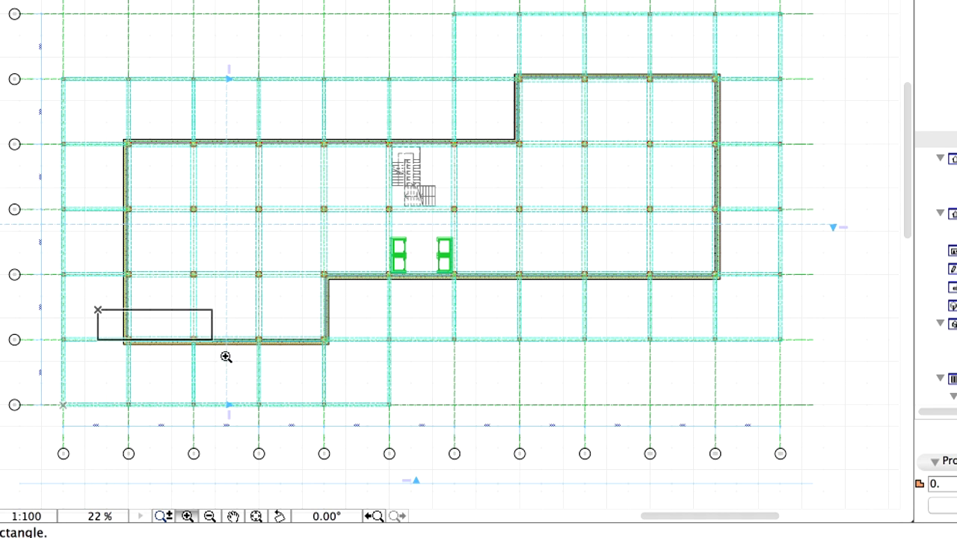
click(257, 380)
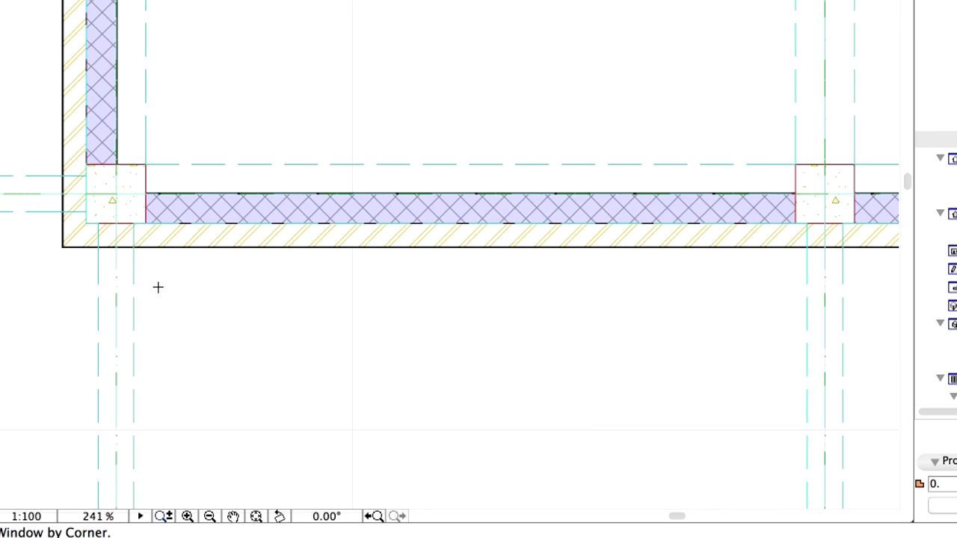
click(147, 219)
click(147, 220)
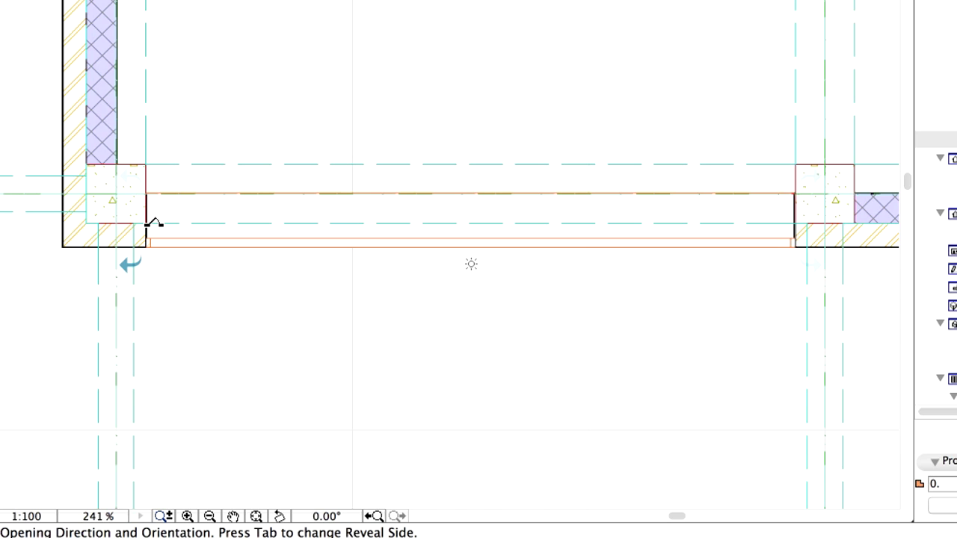
click(852, 314)
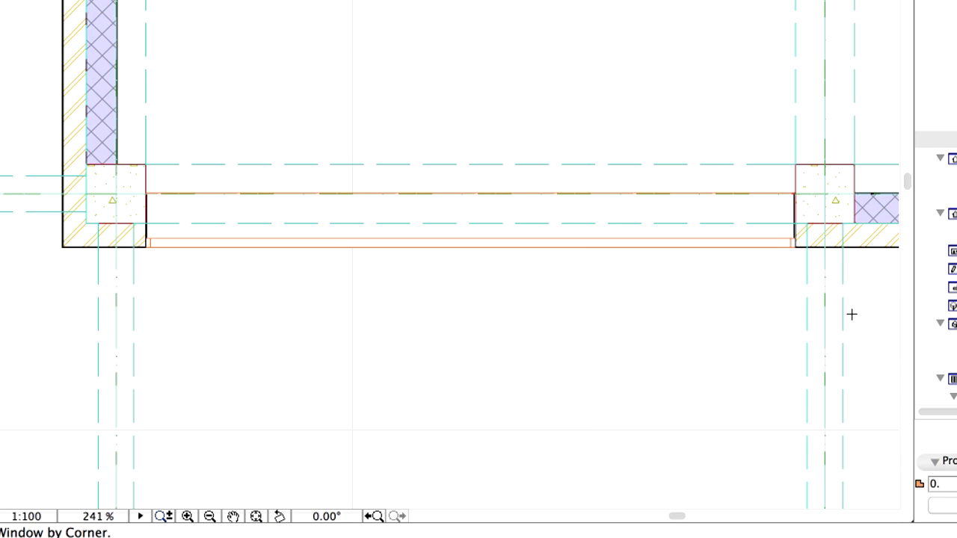
Fill the next two bottom wall bays with storefront windows opening outward
scroll(240, 234, down, 5)
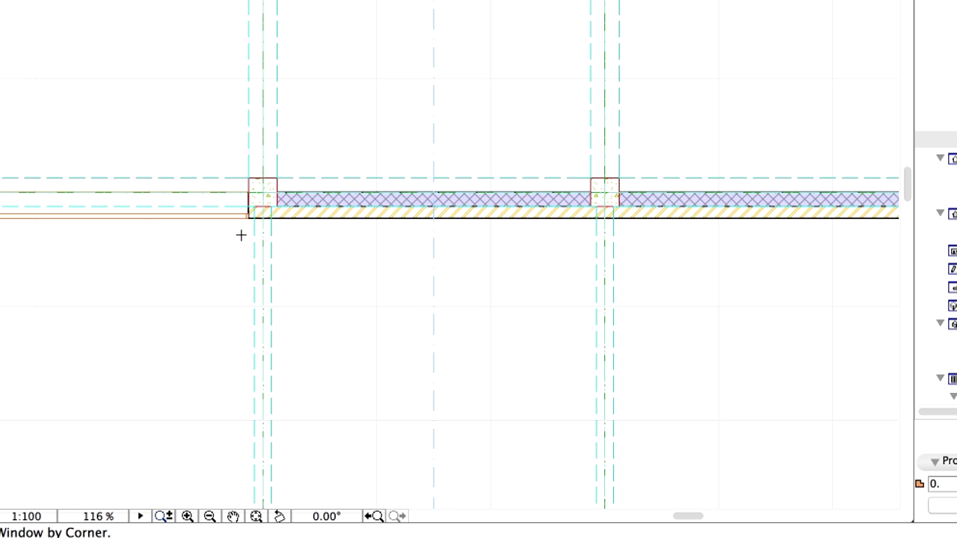
click(283, 205)
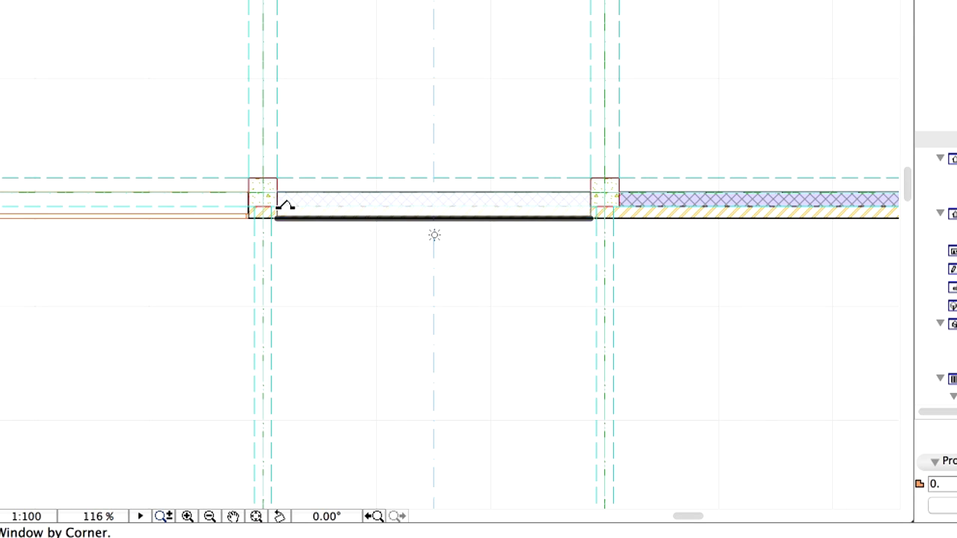
click(648, 266)
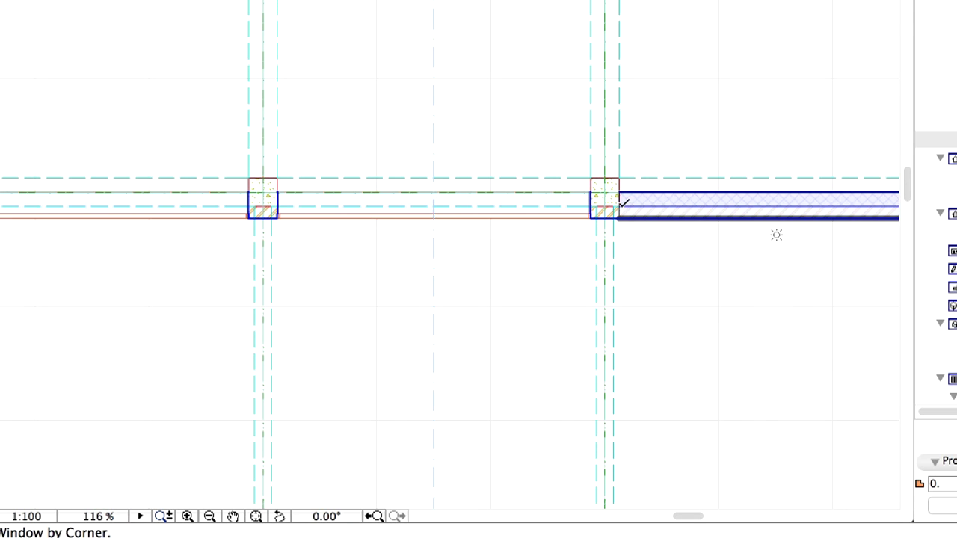
click(624, 204)
scroll(792, 261, down, 3)
middle_drag(657, 267, 751, 270)
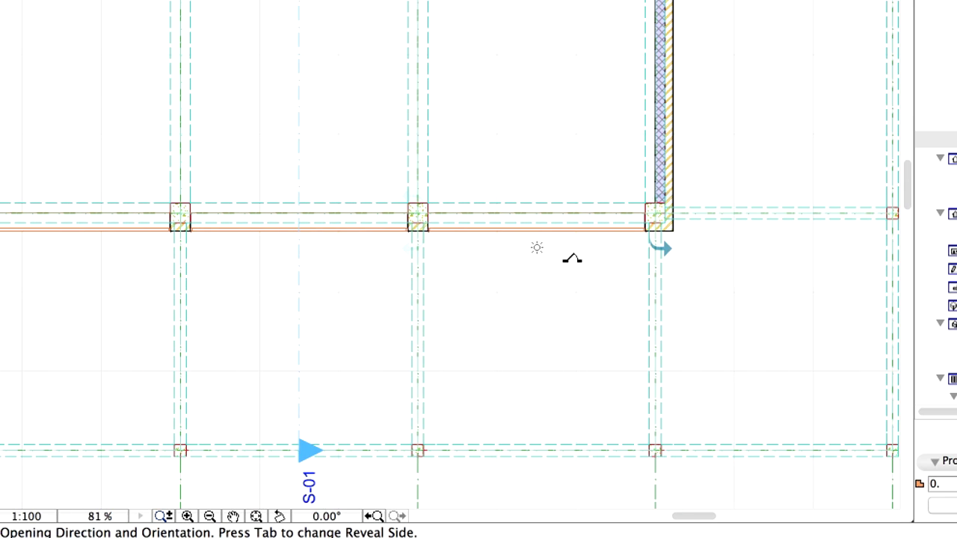
Place a storefront window along the vertical side wall with its opening direction set
click(692, 260)
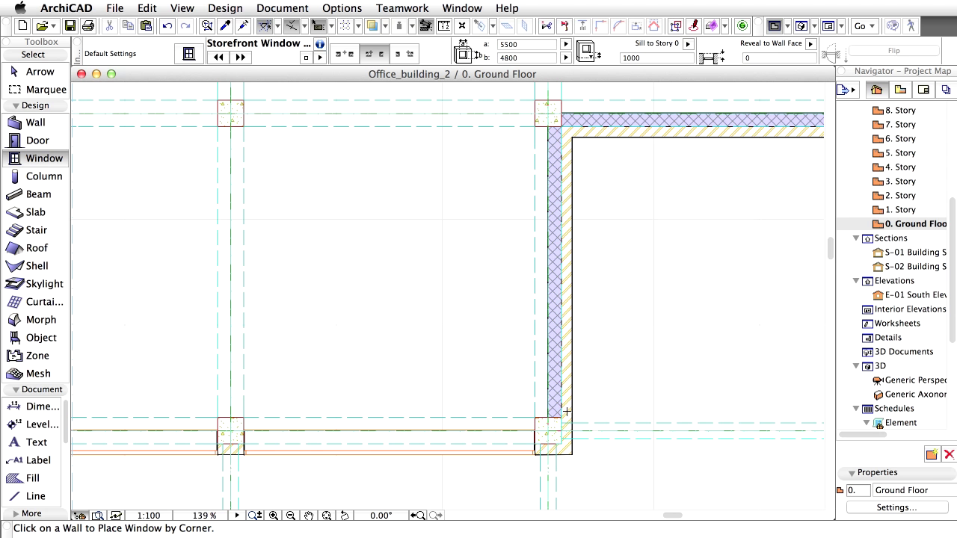
click(584, 272)
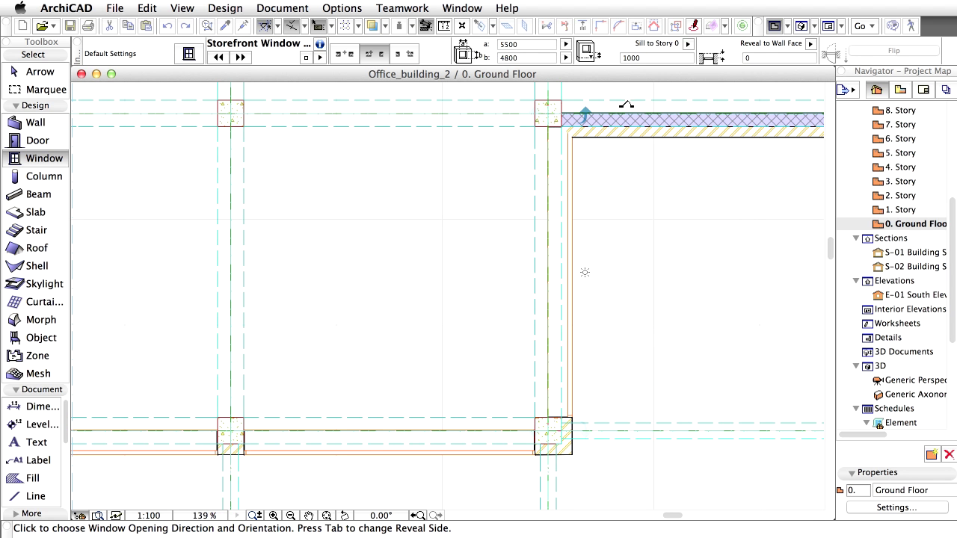
click(622, 103)
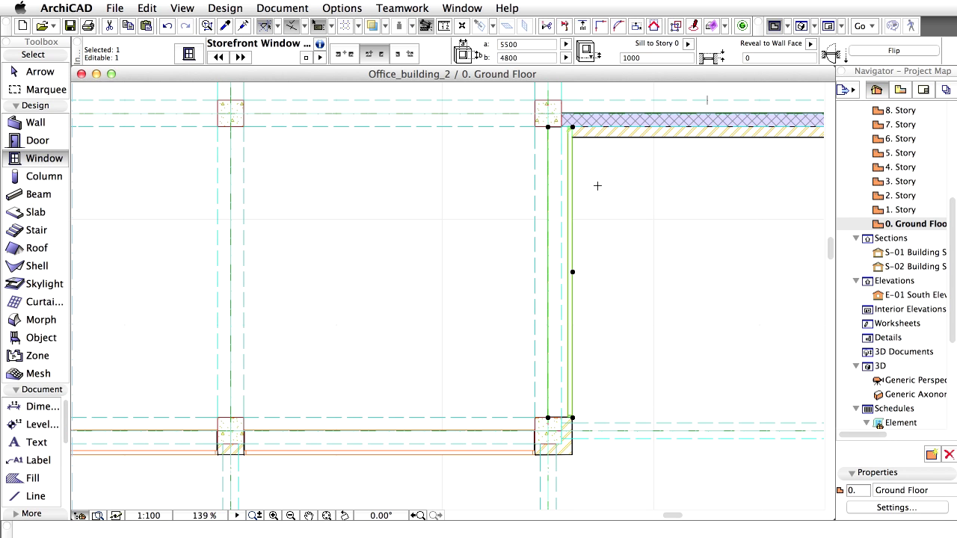
Move the window's top corner node to snap onto the inner wall corner
scroll(572, 127, up, 5)
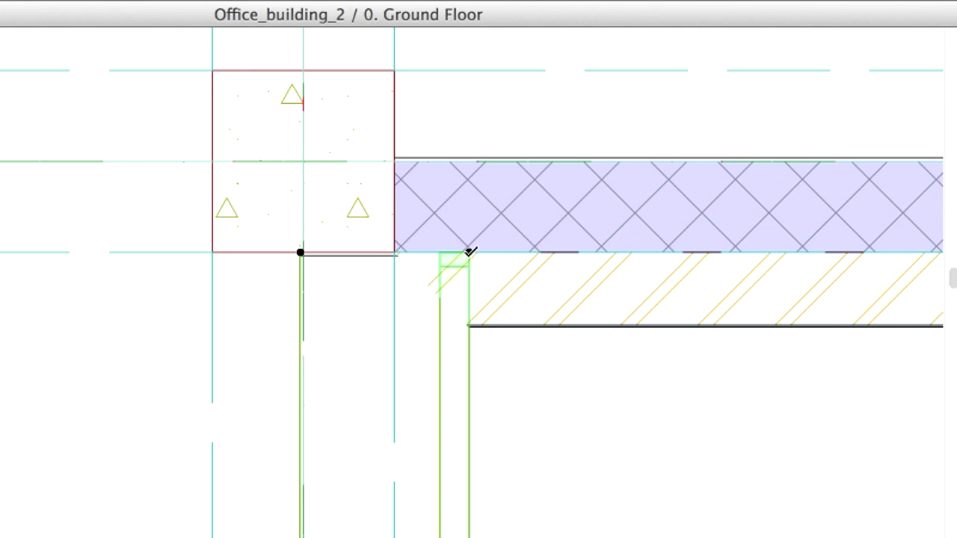
click(571, 127)
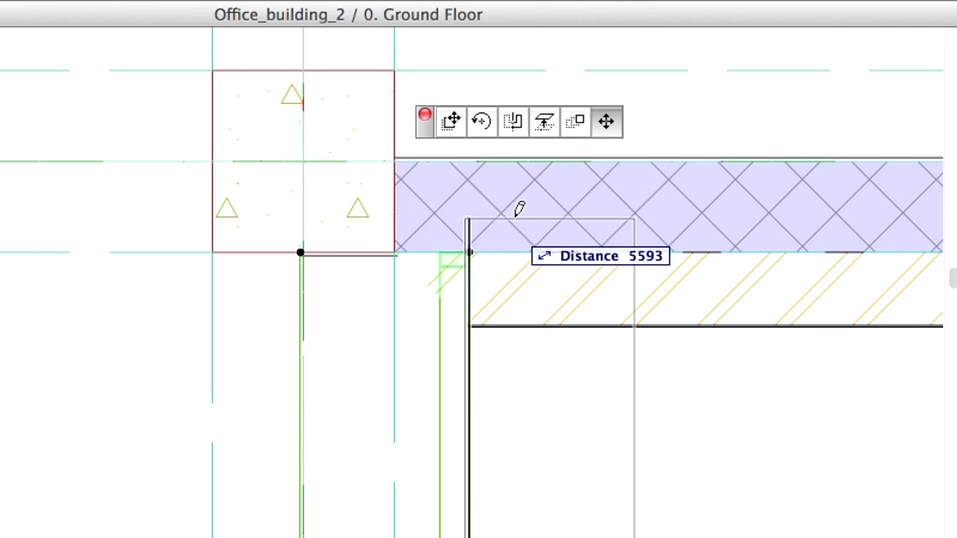
click(605, 122)
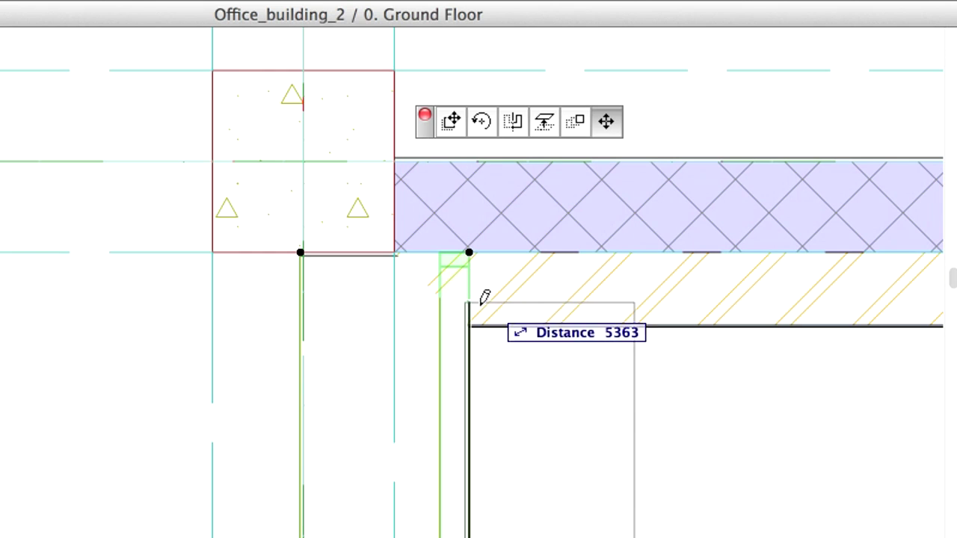
click(469, 326)
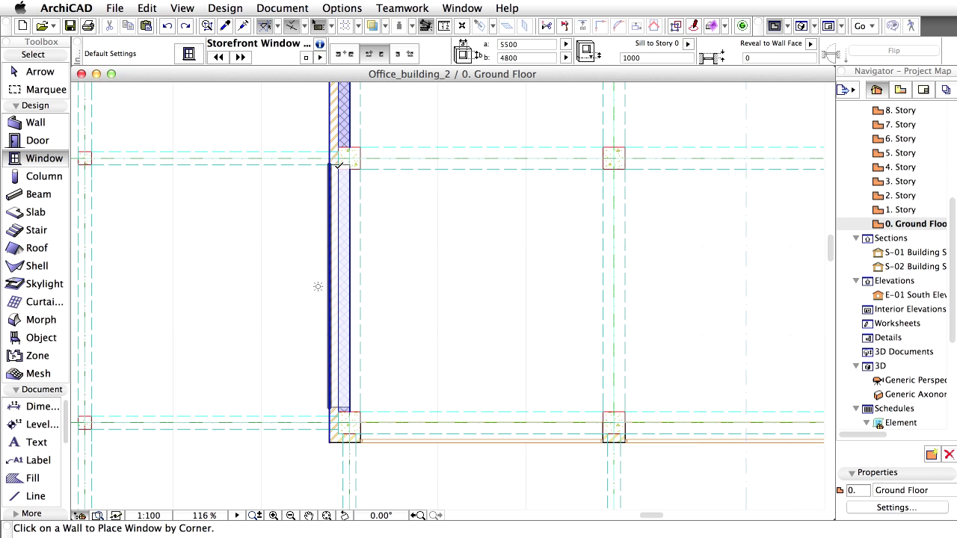
Place a storefront window in the lower vertical wall bay and bring up its Move options
click(339, 169)
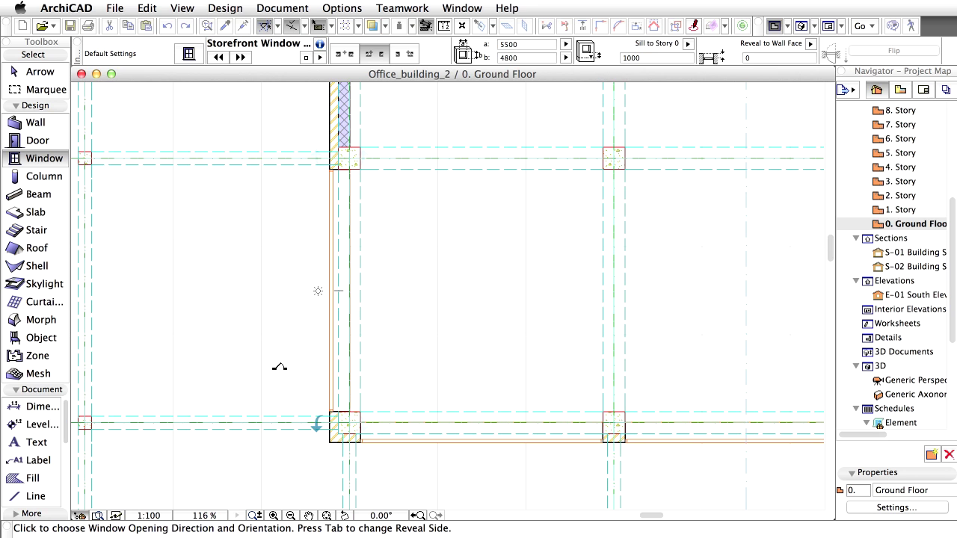
click(320, 400)
scroll(378, 406, down, 5)
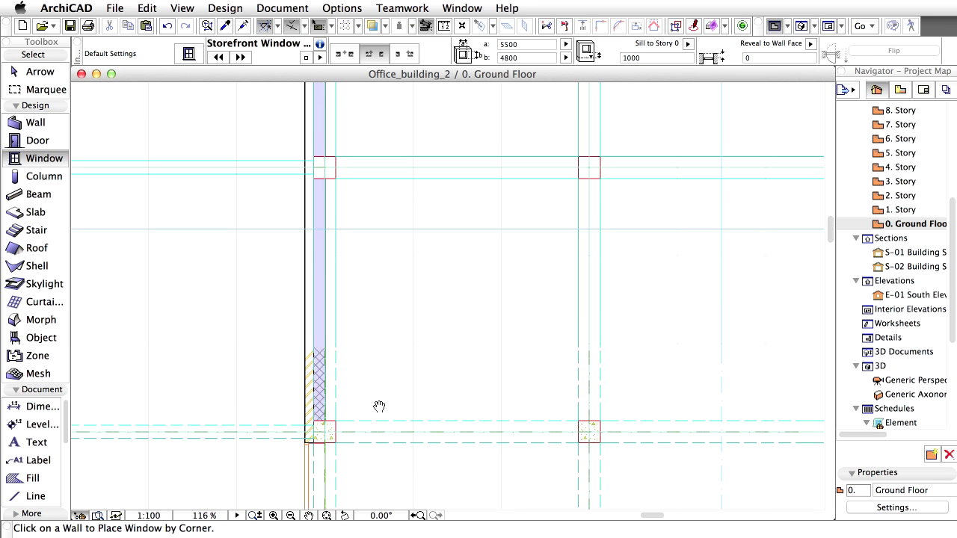
right_click(250, 192)
mouse_move(352, 323)
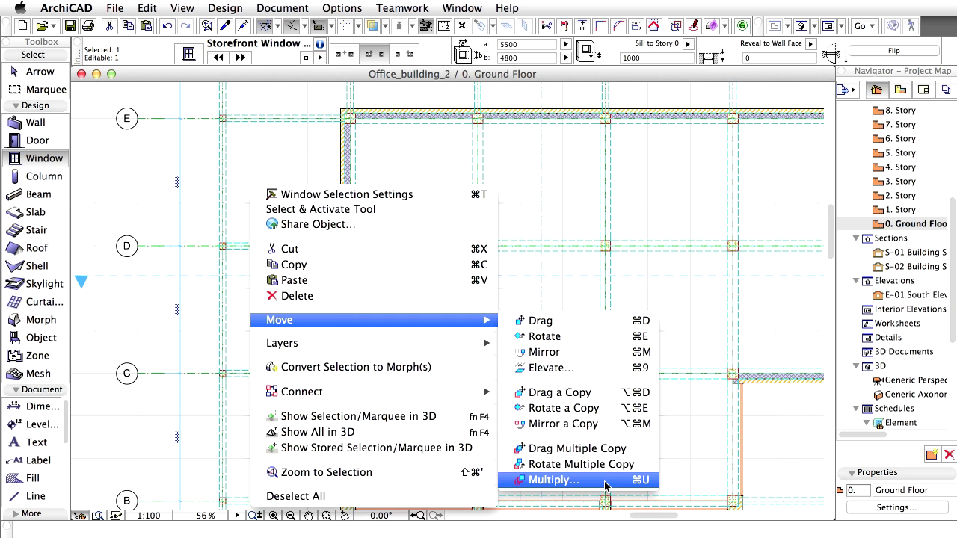
Multiply the window into 2 copies spaced 6100 up the wall from the column corner, then zoom out
click(553, 480)
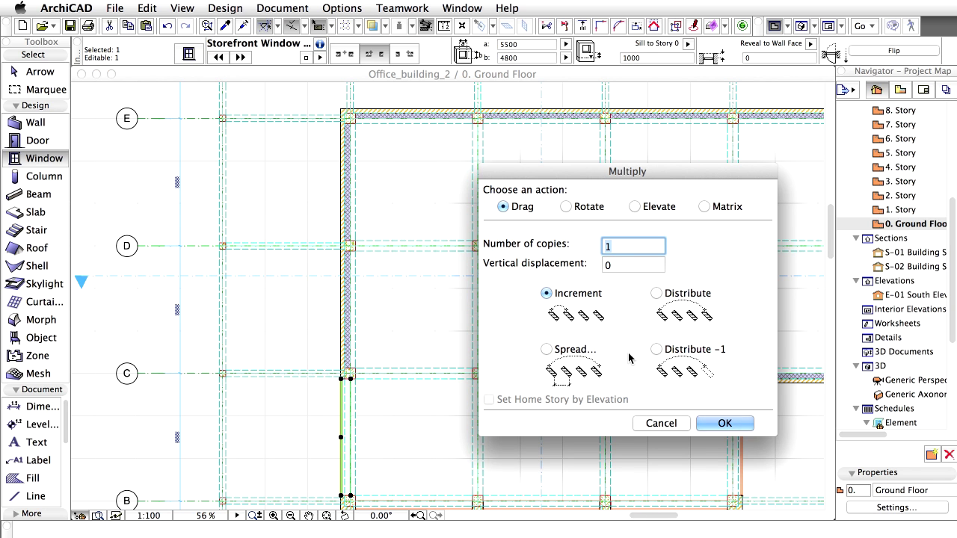
text(2)
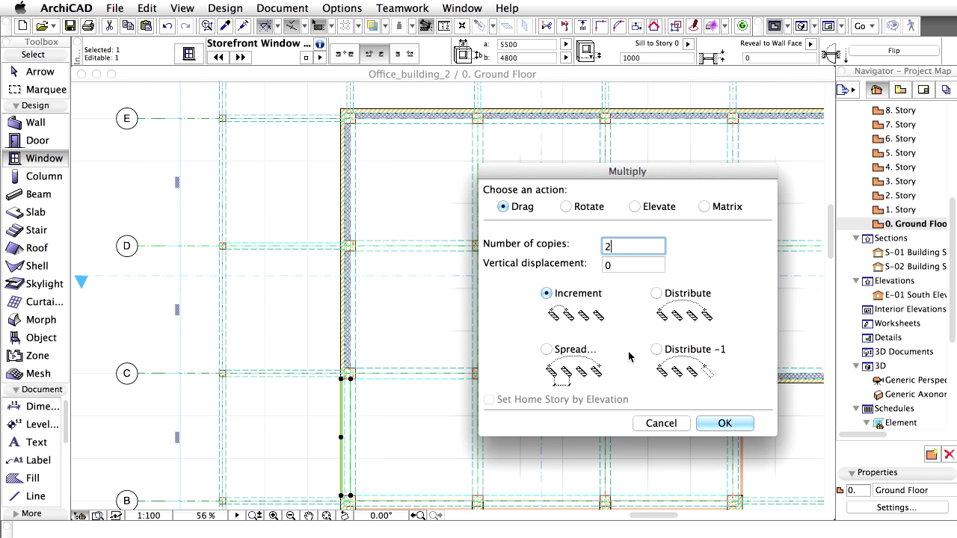
click(724, 424)
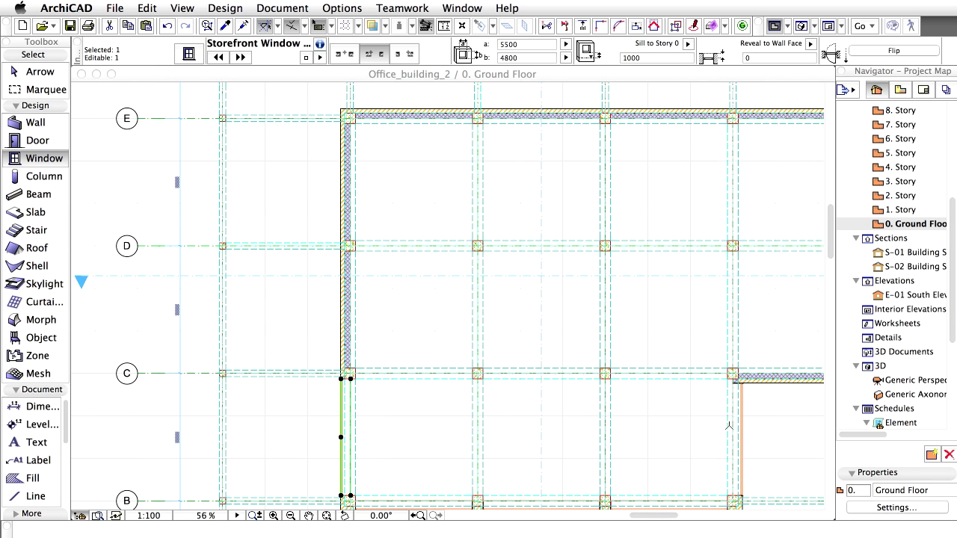
click(341, 378)
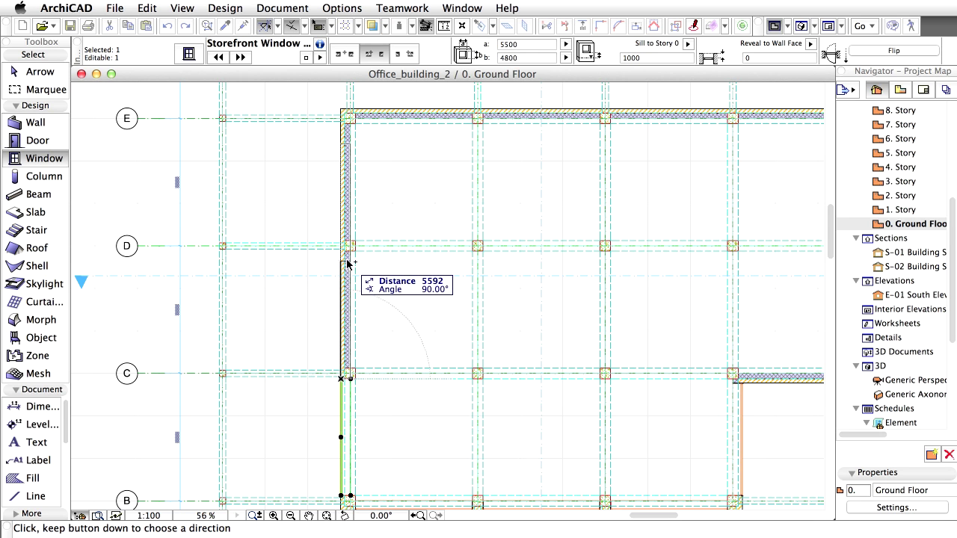
scroll(346, 251, up, 4)
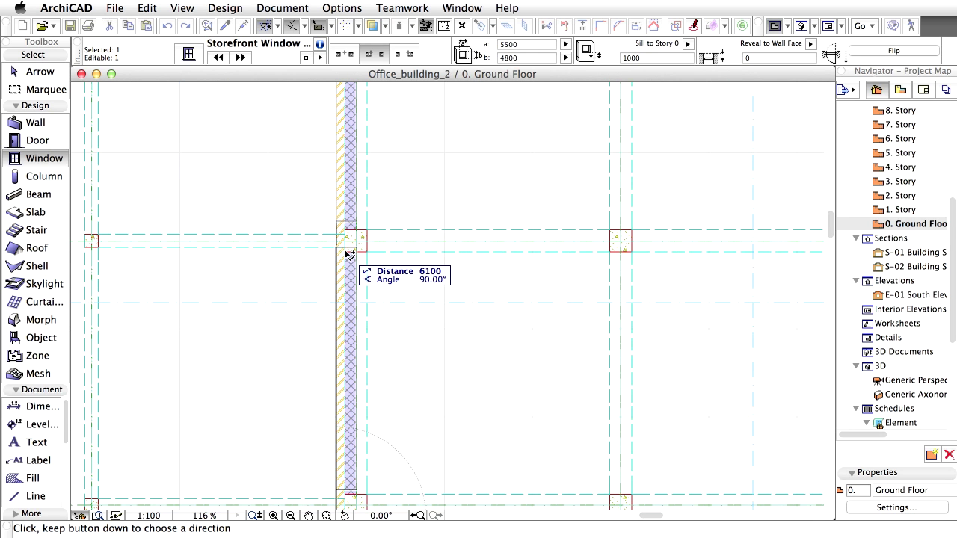
click(346, 251)
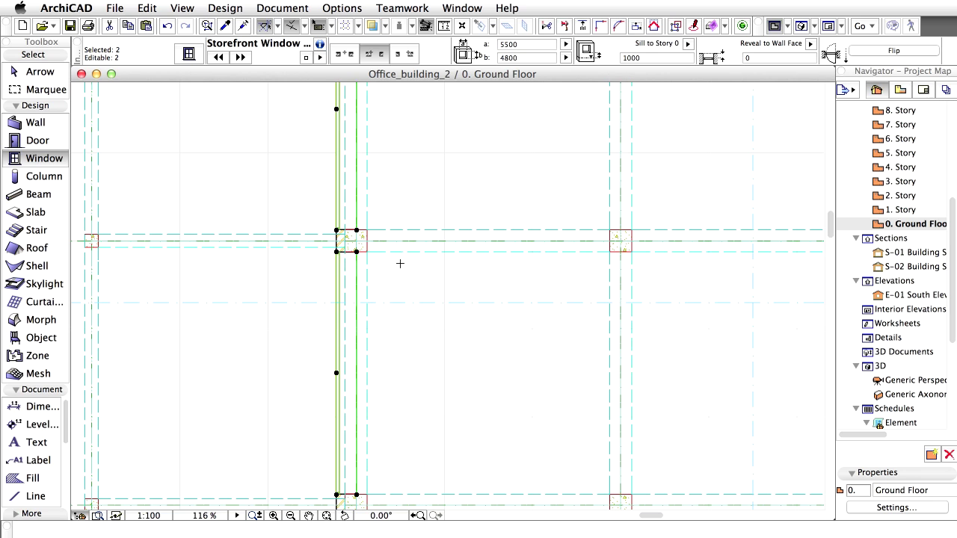
key(Escape)
scroll(400, 263, down, 8)
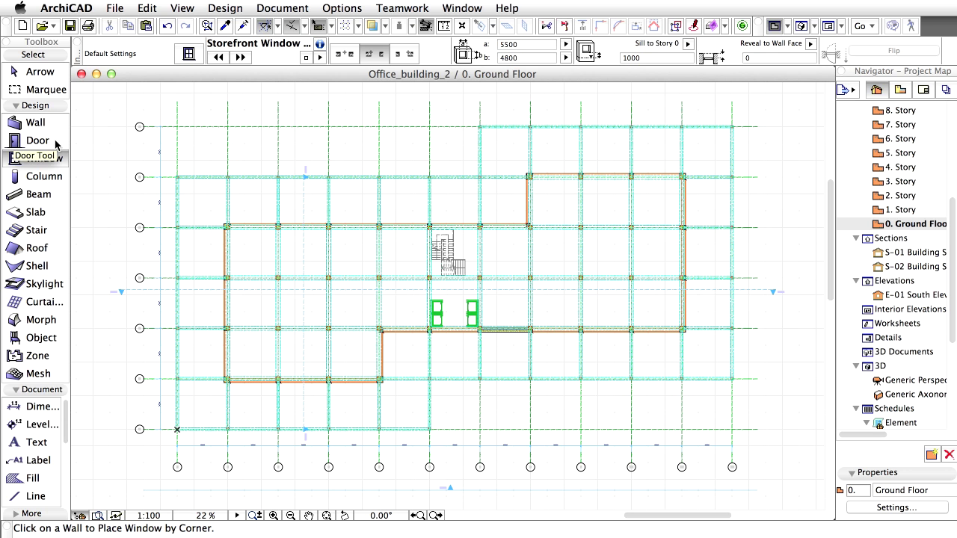
Choose the Double Door with 2 Sidelights, Transom as the default door, 5500 wide
double_click(55, 142)
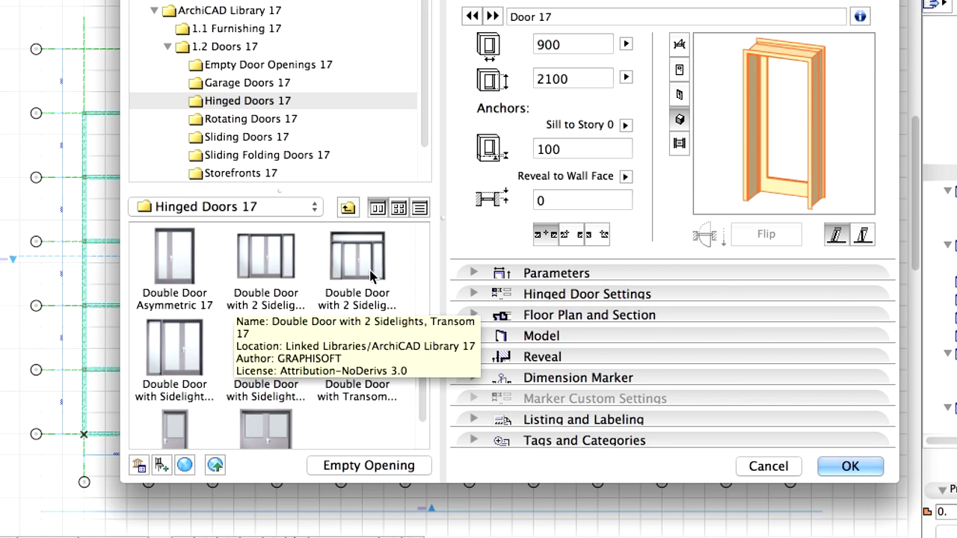
click(370, 270)
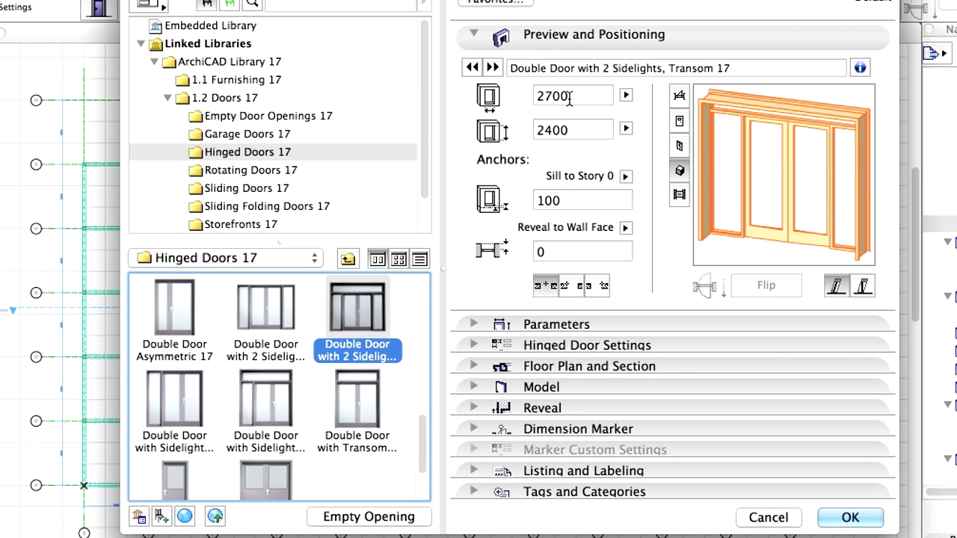
double_click(569, 99)
text(5500)
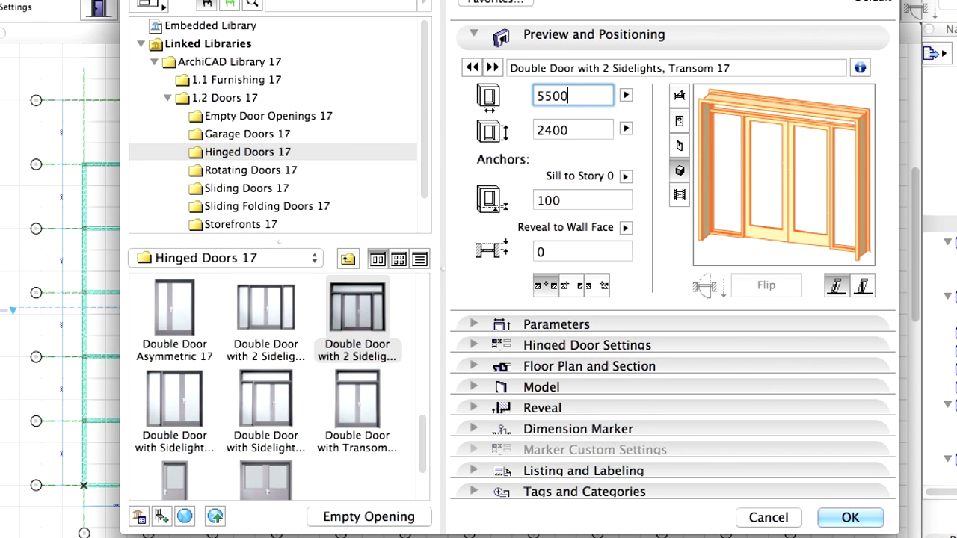
Set the door height to 4800, sill to 0, reveal to wall face, and anchor at the centre
double_click(554, 128)
text(48)
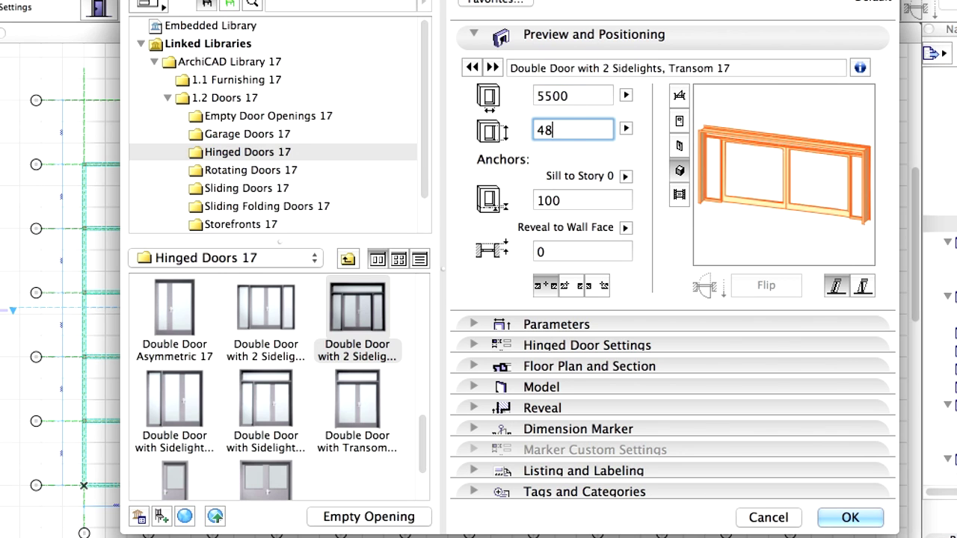
text(00)
key(Tab)
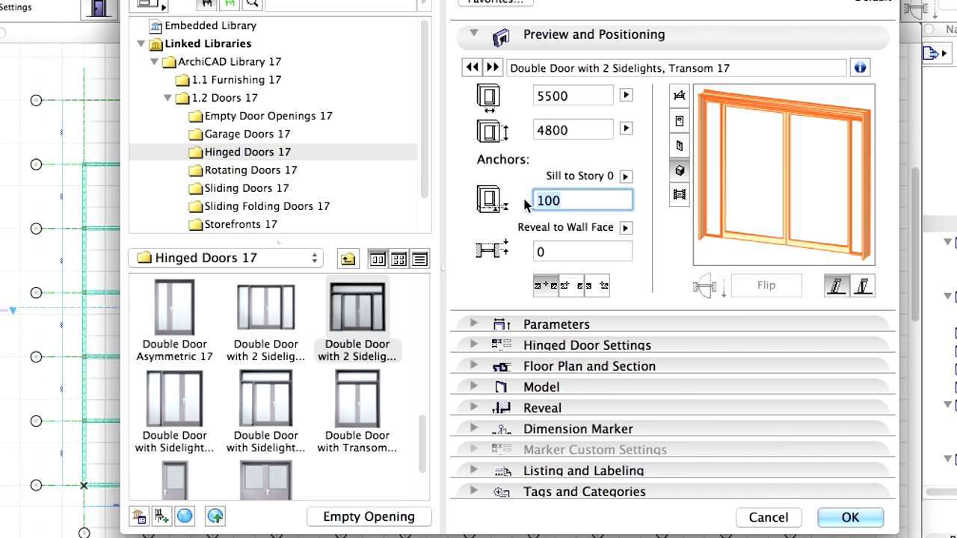
text(0)
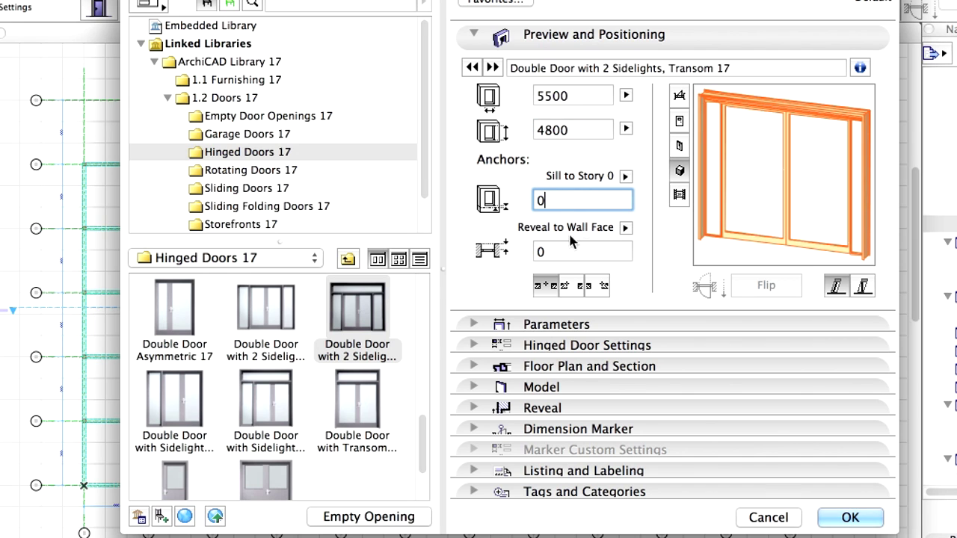
click(593, 250)
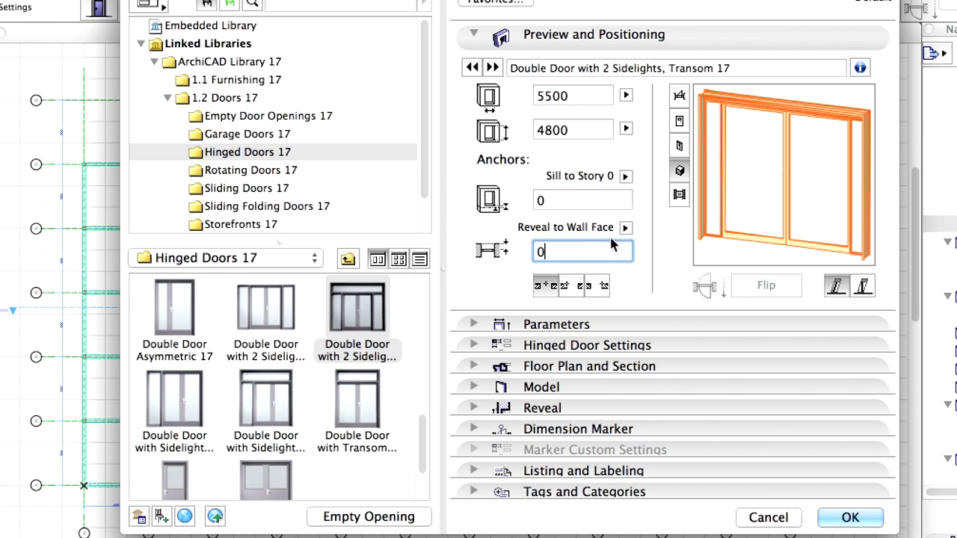
click(625, 227)
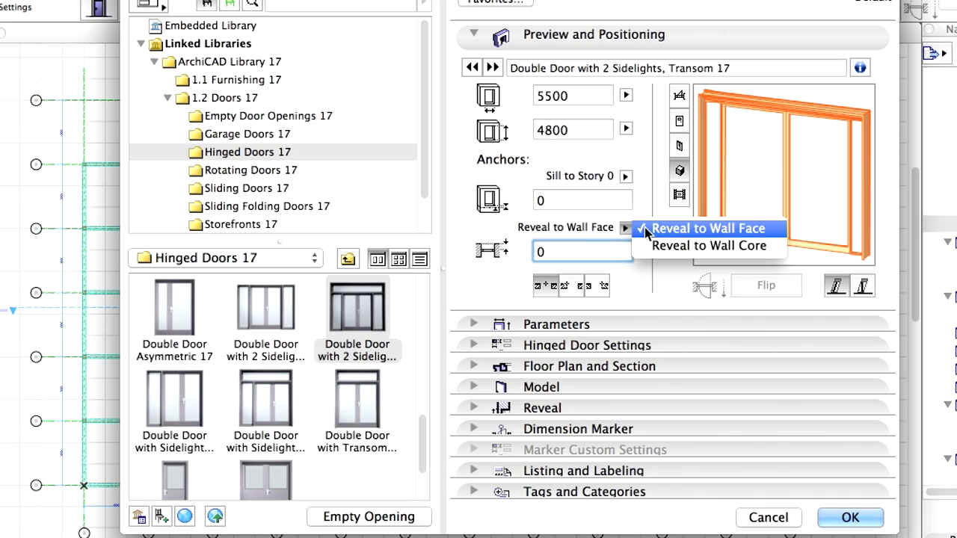
click(676, 228)
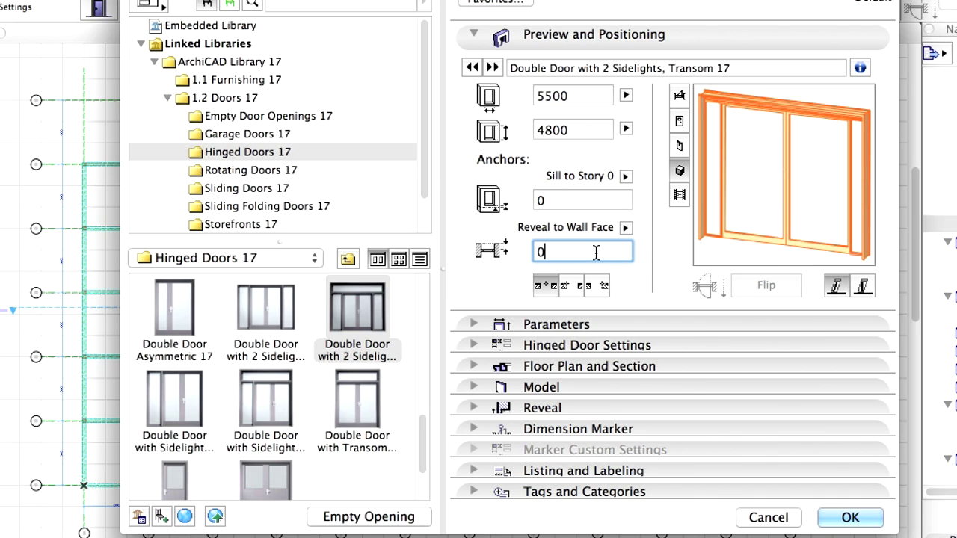
click(572, 288)
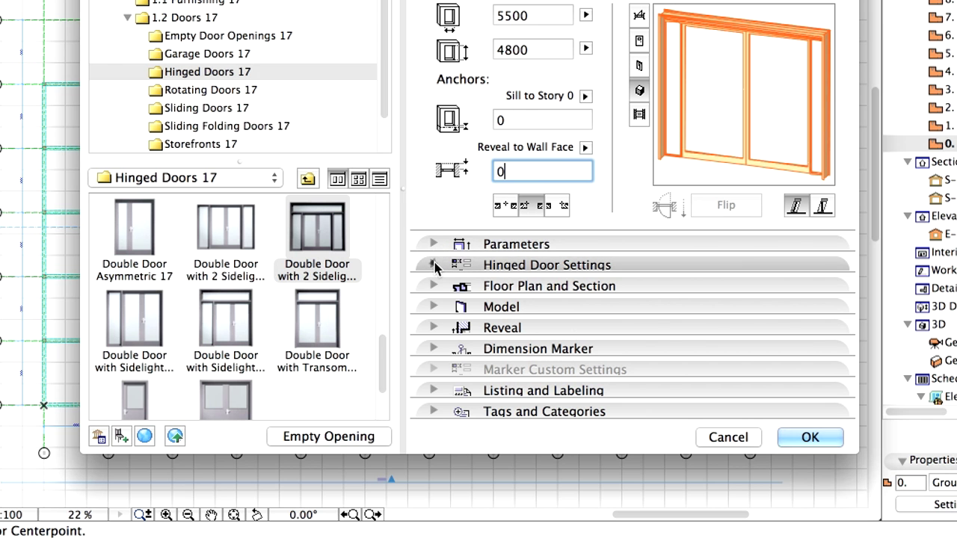
On the door's Shape page, set transom height 2000 and left and right sidelight widths 1850
click(434, 265)
click(688, 302)
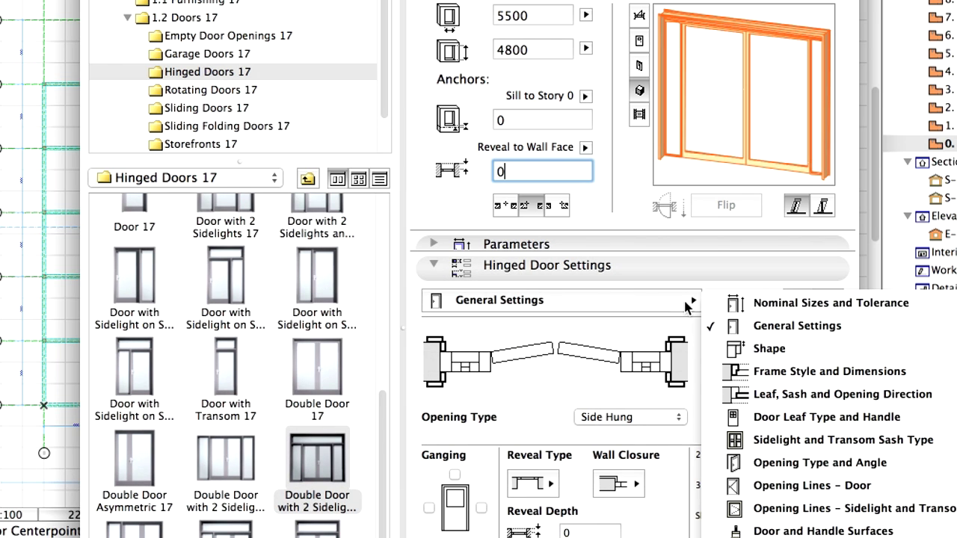
click(843, 351)
click(708, 387)
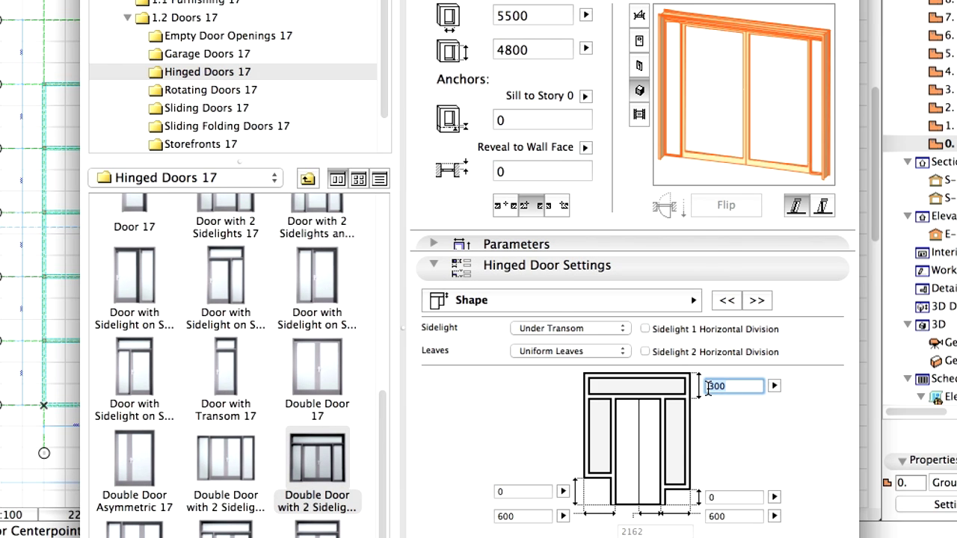
text(20)
key(Return)
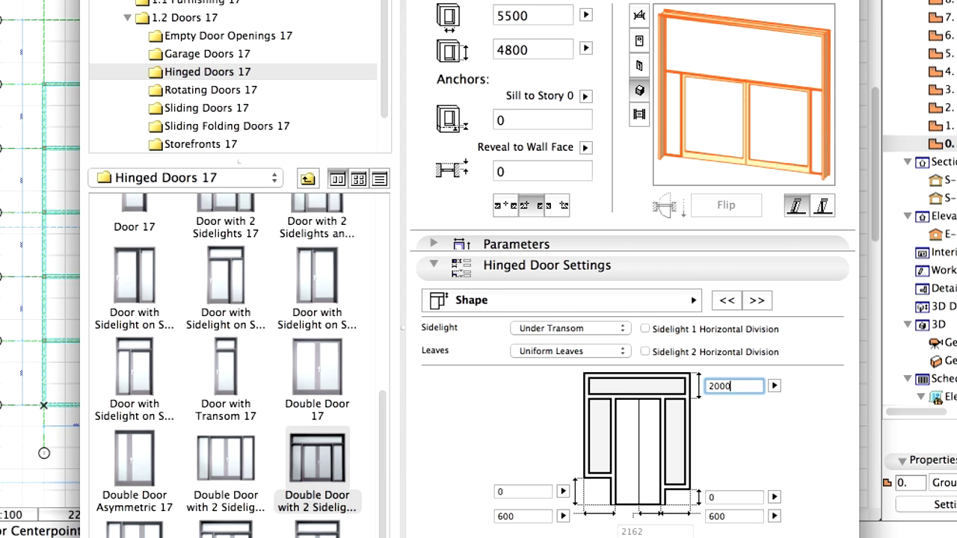
click(494, 514)
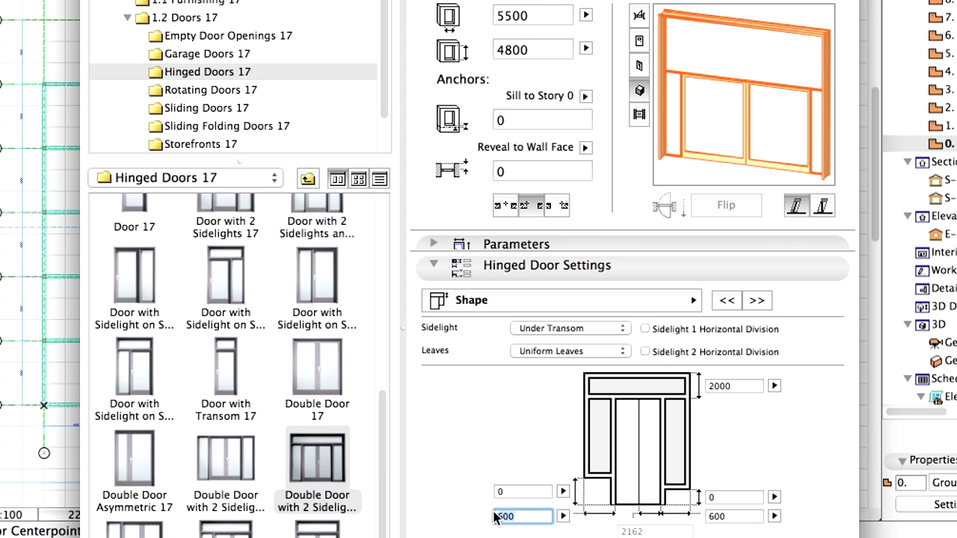
text(1850)
click(695, 515)
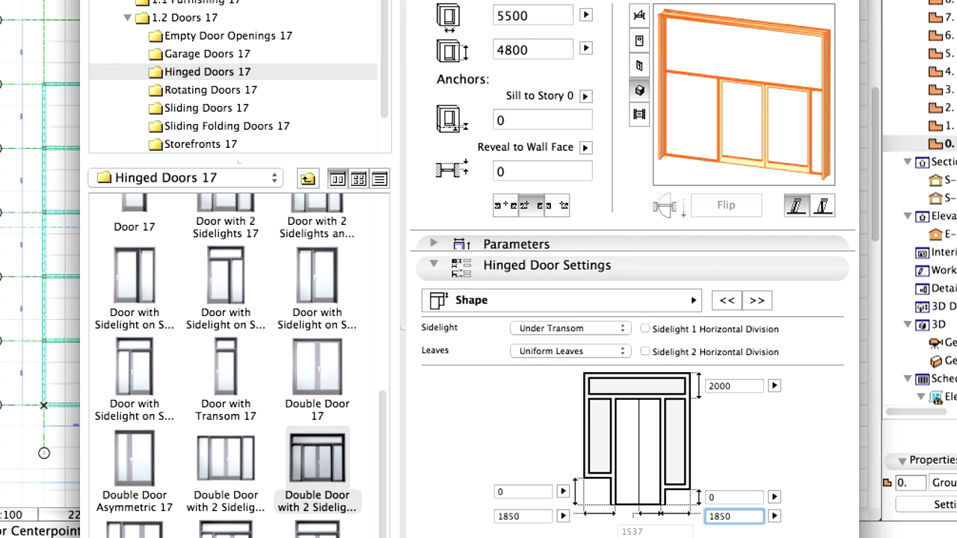
key(Return)
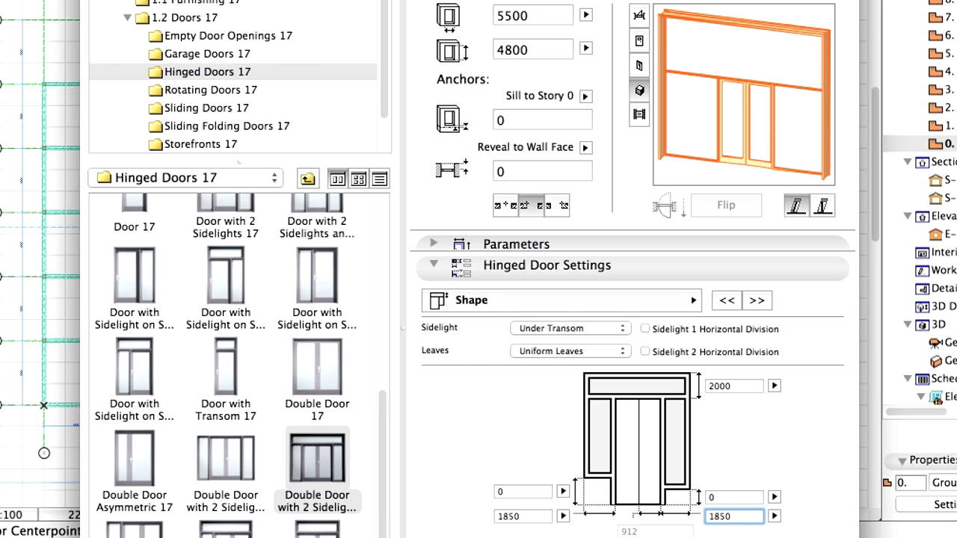
Set the transom sash to an H-V Grid of 1 × 3 panes with 40-wide, 40-thick bars
click(693, 301)
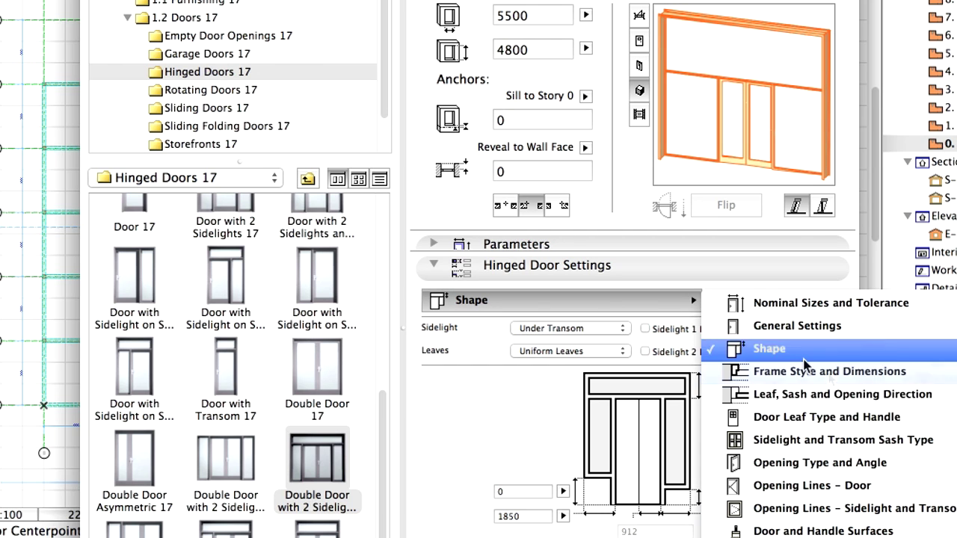
click(938, 442)
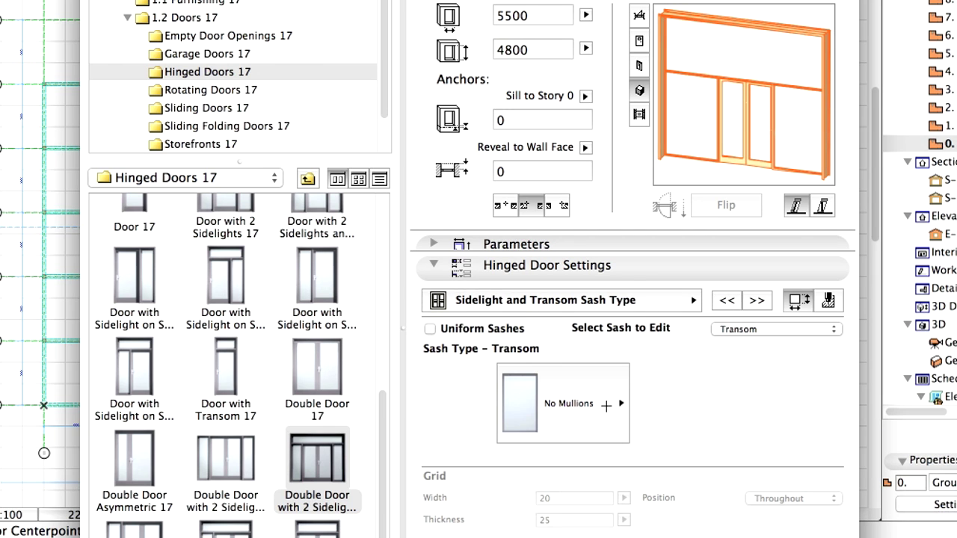
click(606, 405)
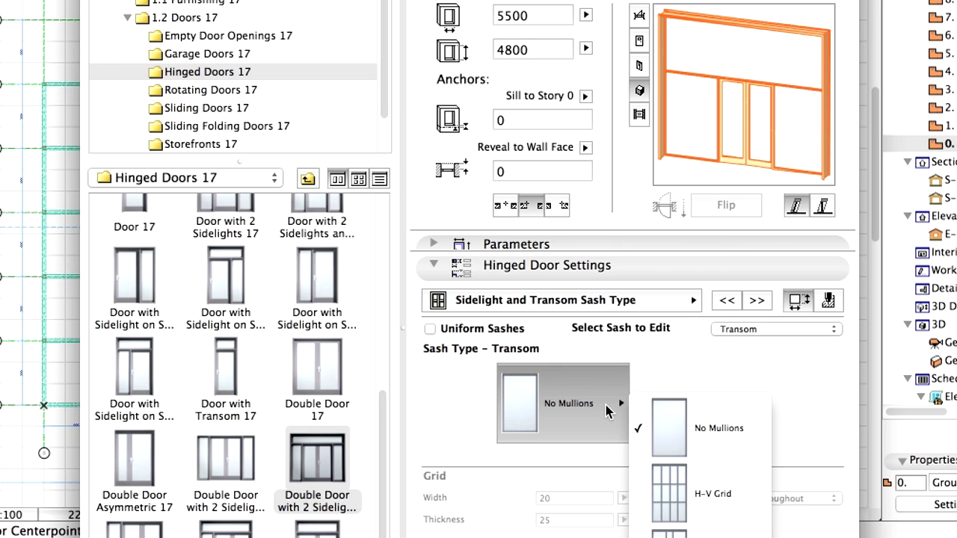
click(758, 499)
double_click(800, 372)
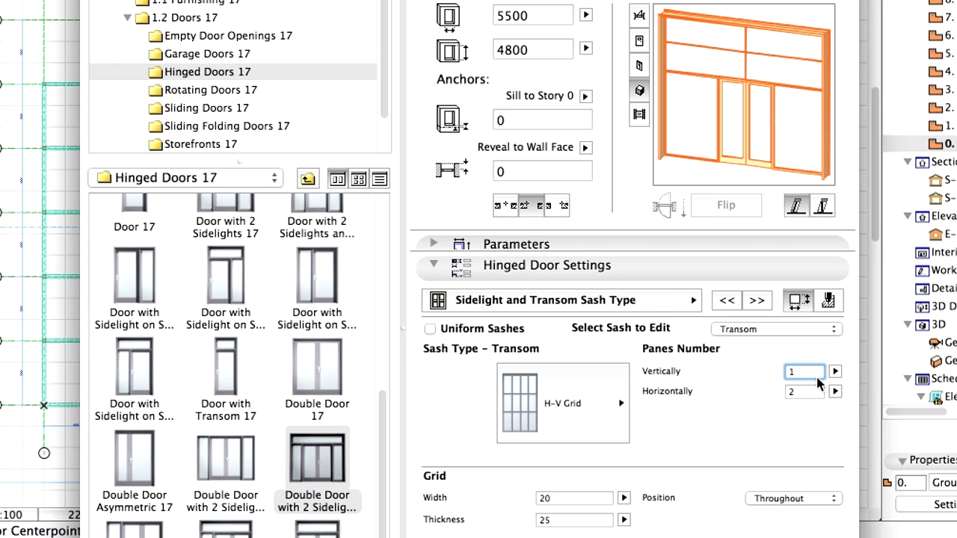
double_click(786, 392)
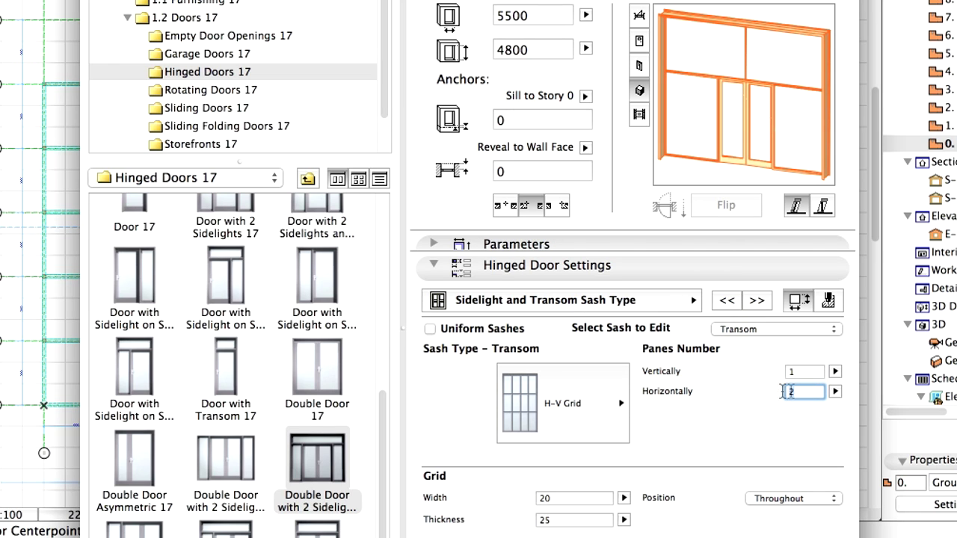
text(3)
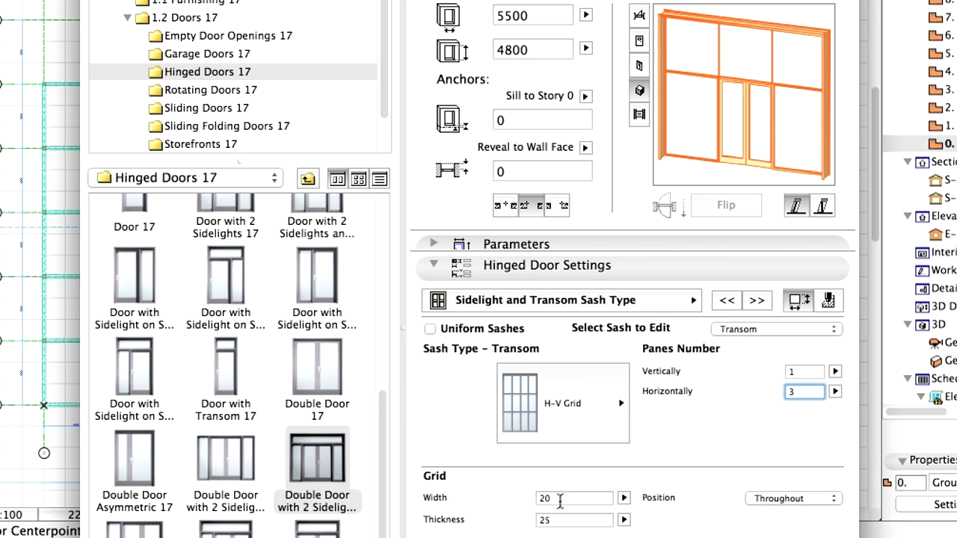
drag(564, 498, 535, 497)
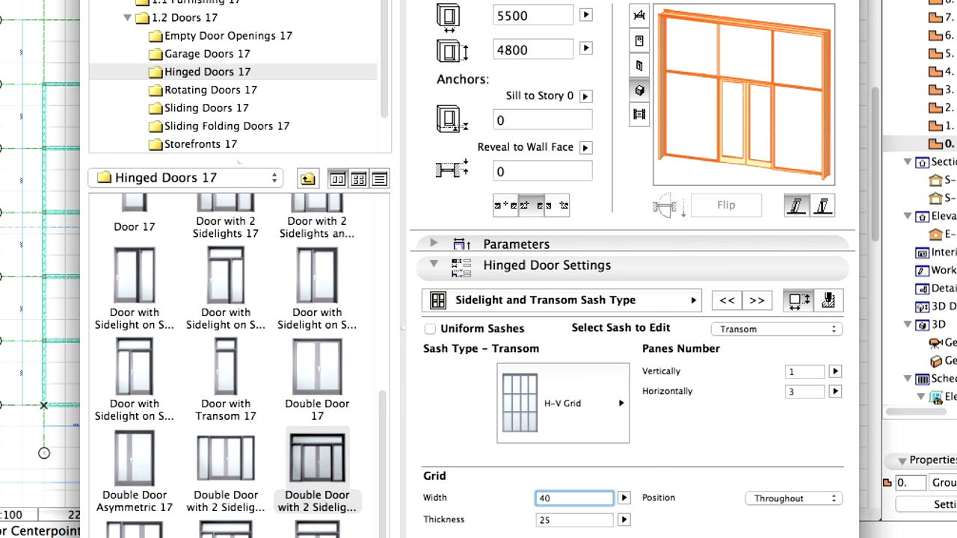
key(Tab)
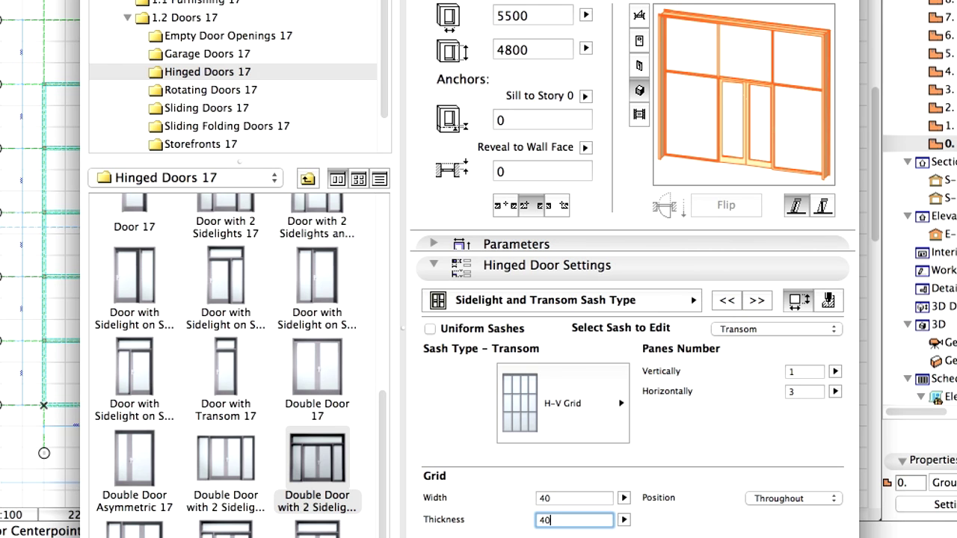
text(40)
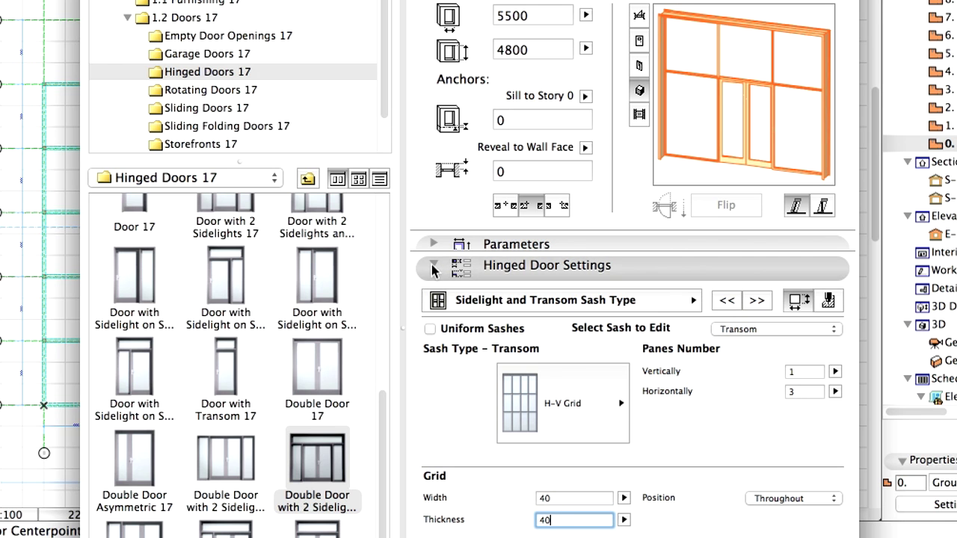
click(433, 264)
Set the double door's Glass Surface to Glass-Blue Dark
click(433, 244)
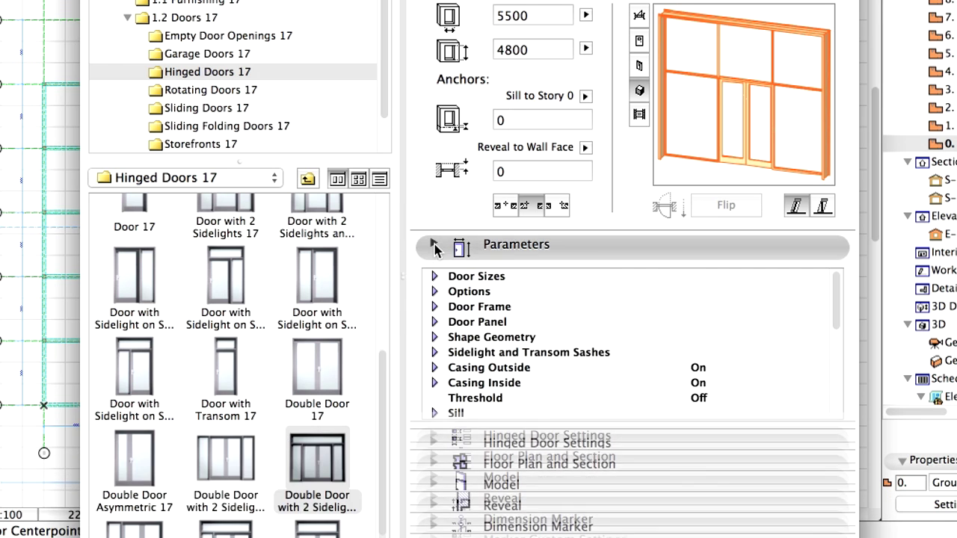
scroll(448, 382, down, 1)
scroll(449, 382, down, 3)
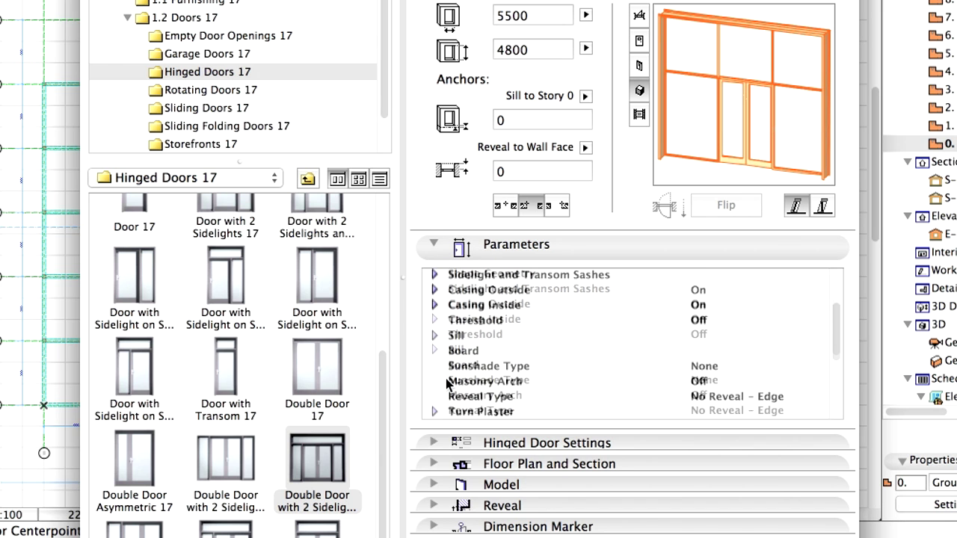
click(434, 396)
scroll(538, 378, down, 3)
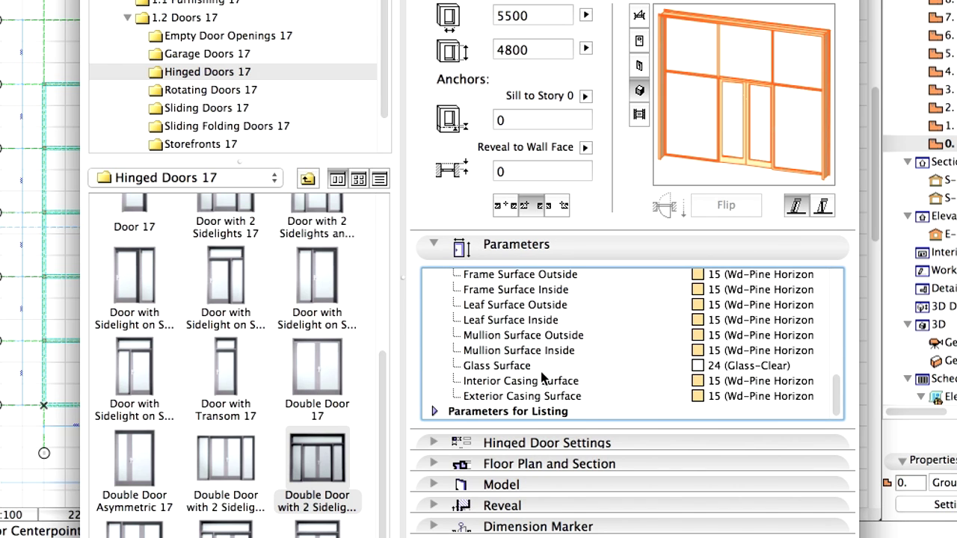
click(542, 372)
click(820, 366)
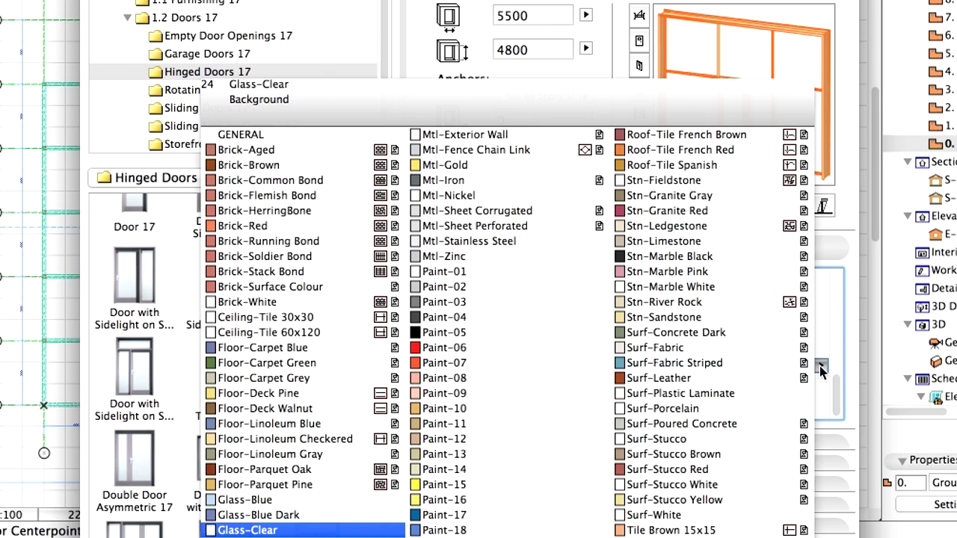
click(325, 517)
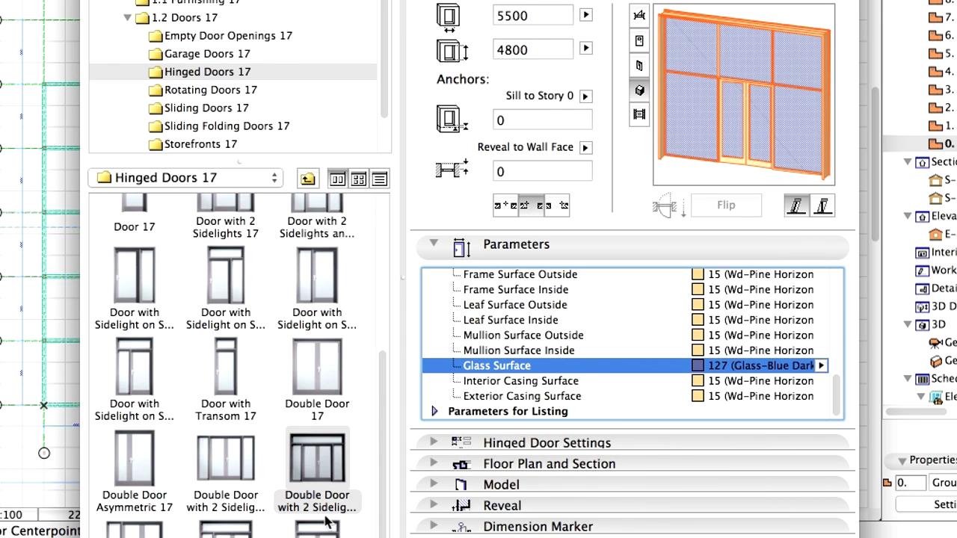
Make the door's frame, leaf, mullion and casing surfaces Mtl-Aluminium and confirm the door settings
scroll(439, 390, up, 1)
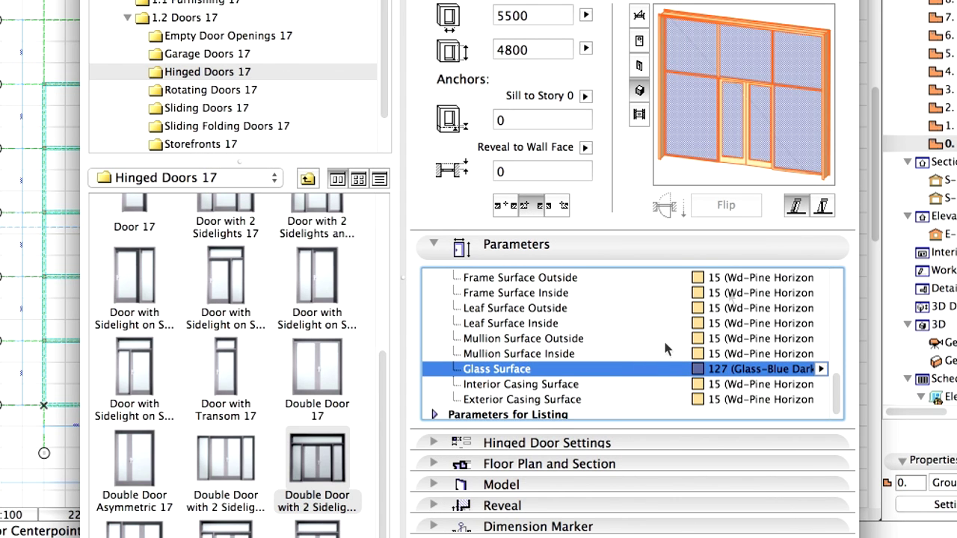
click(751, 278)
click(821, 278)
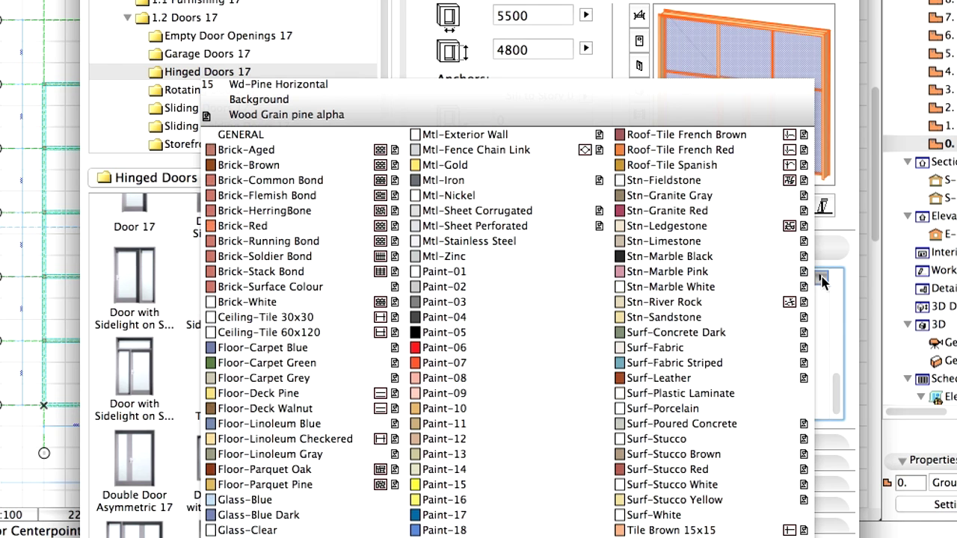
click(822, 280)
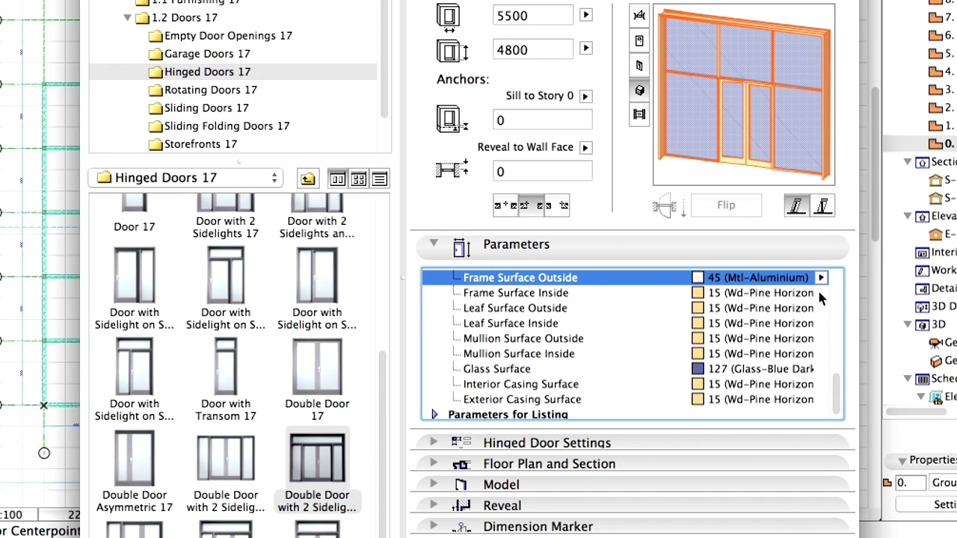
click(696, 402)
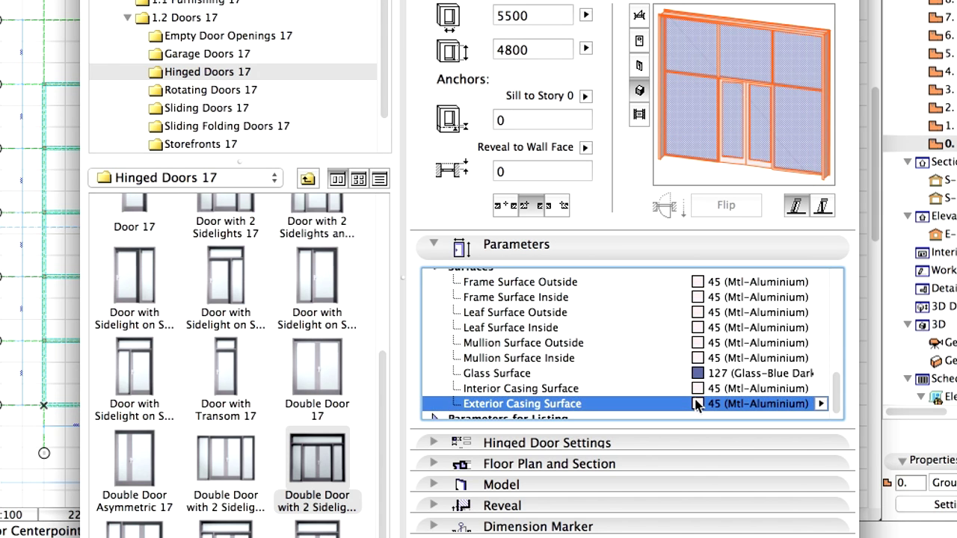
click(435, 247)
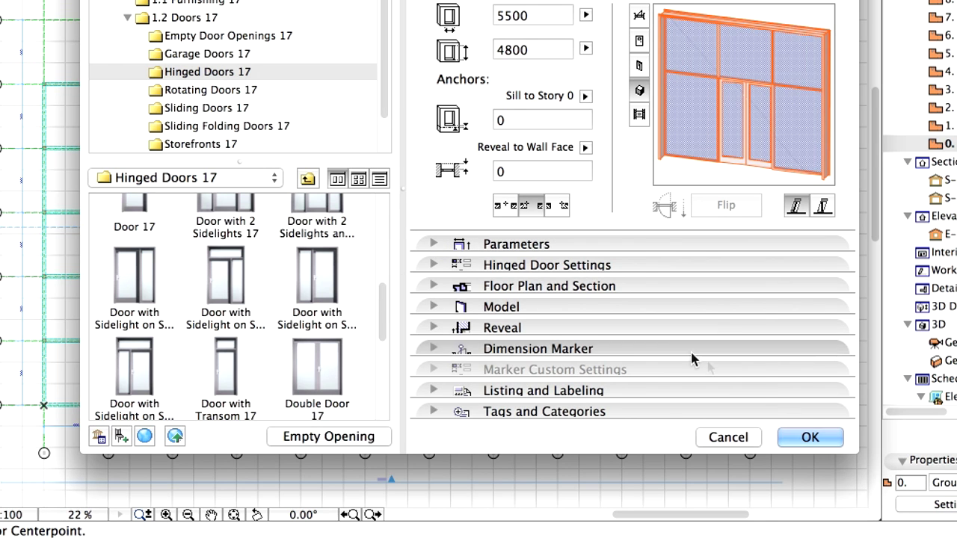
click(823, 437)
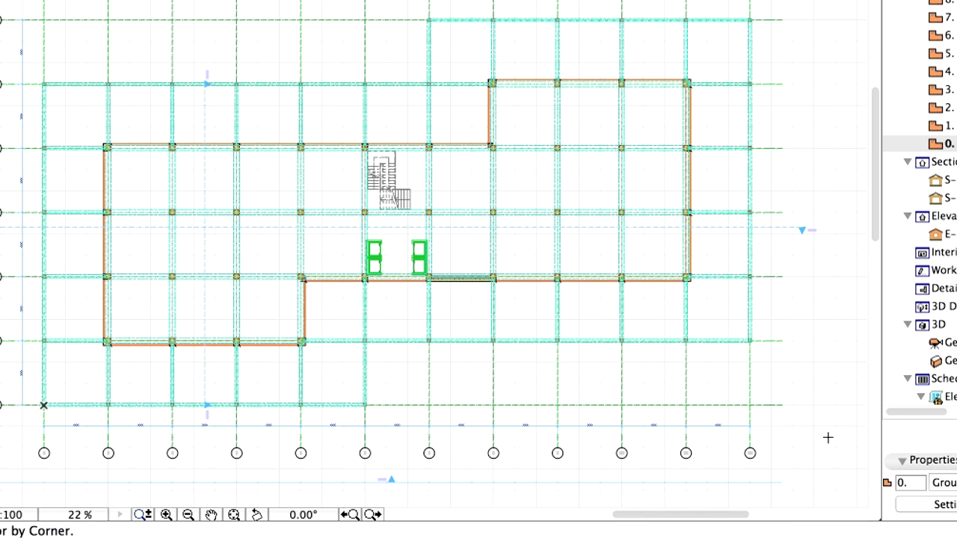
click(166, 514)
Place the glazed double door in the lower wall between two columns, opening outward, then fit the plan
click(404, 227)
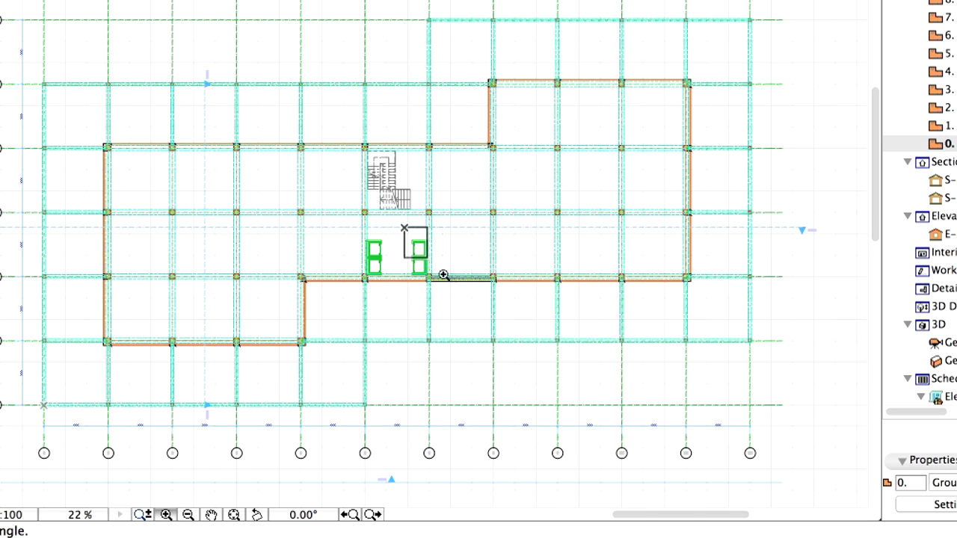
click(532, 314)
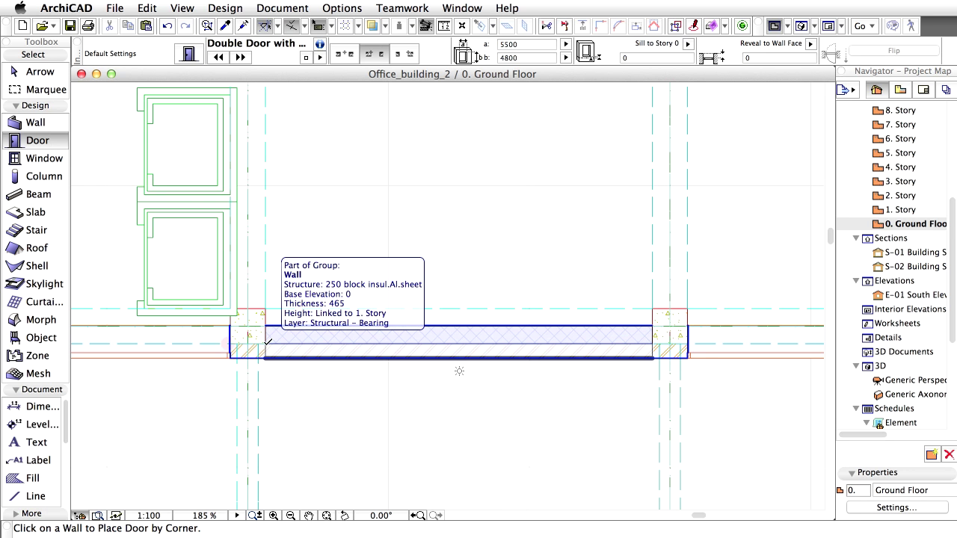
click(459, 371)
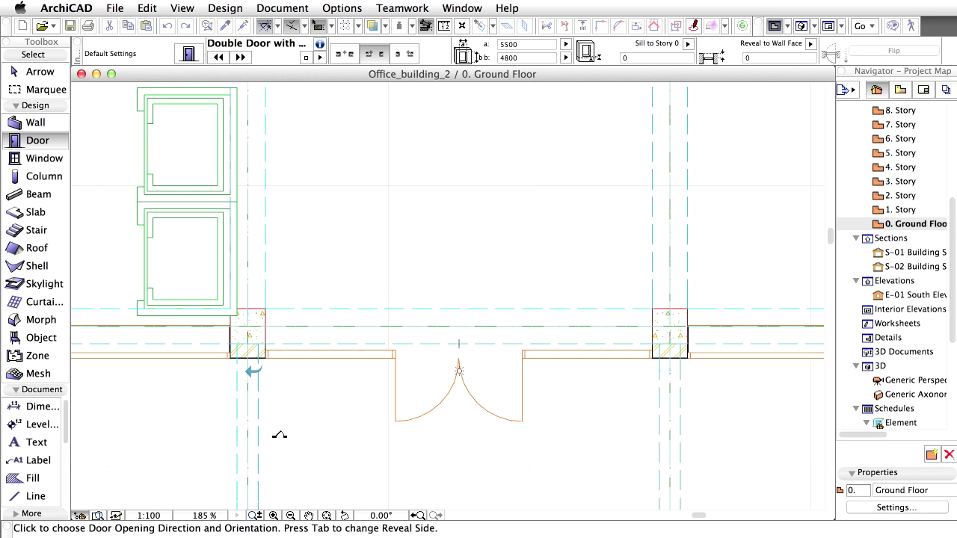
click(275, 437)
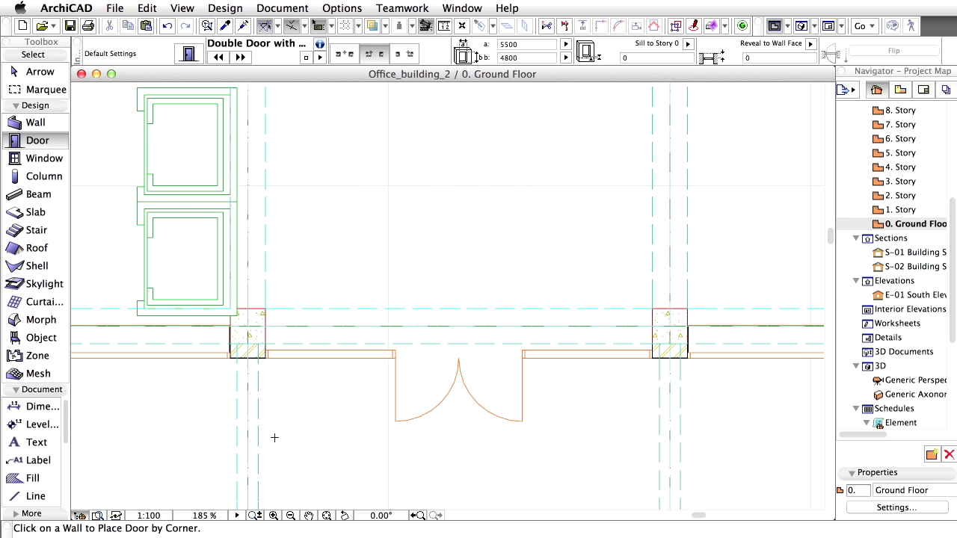
key(super+apostrophe)
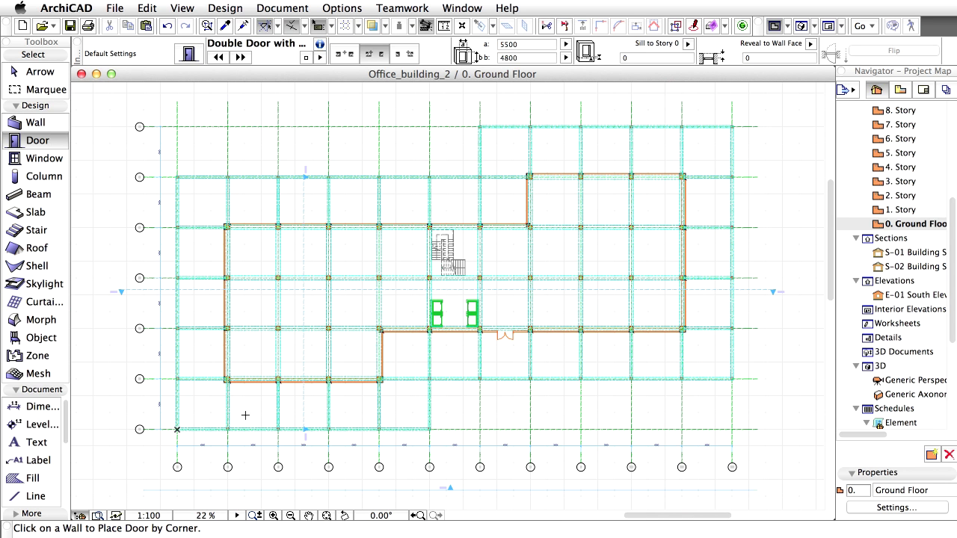
Set default slab thickness to 200 and offset to 0, keeping Reinforced Concrete – Structural
double_click(49, 216)
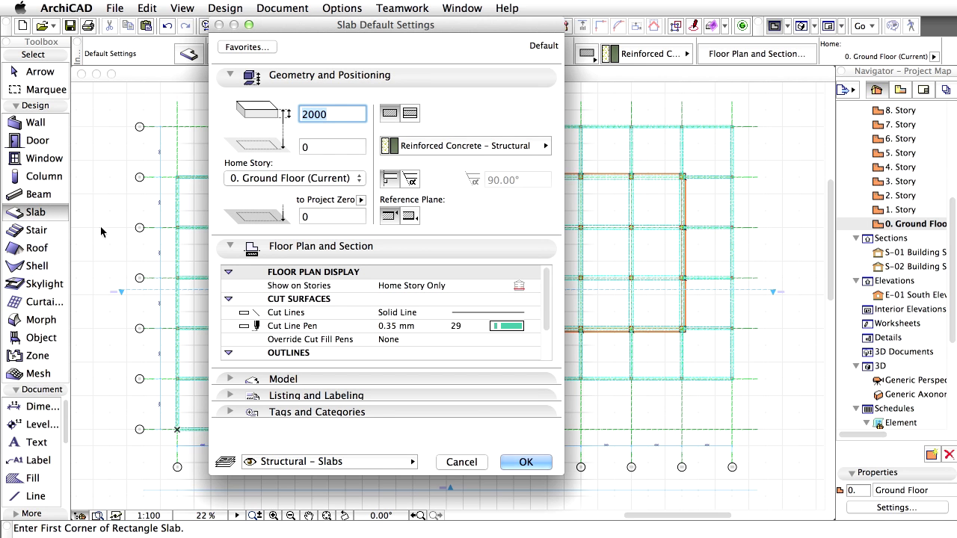
click(272, 251)
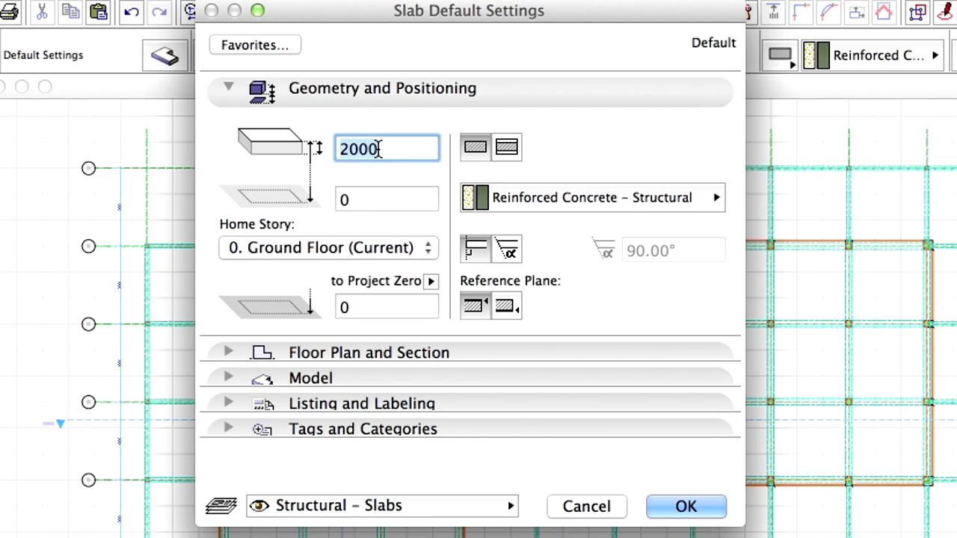
text(200)
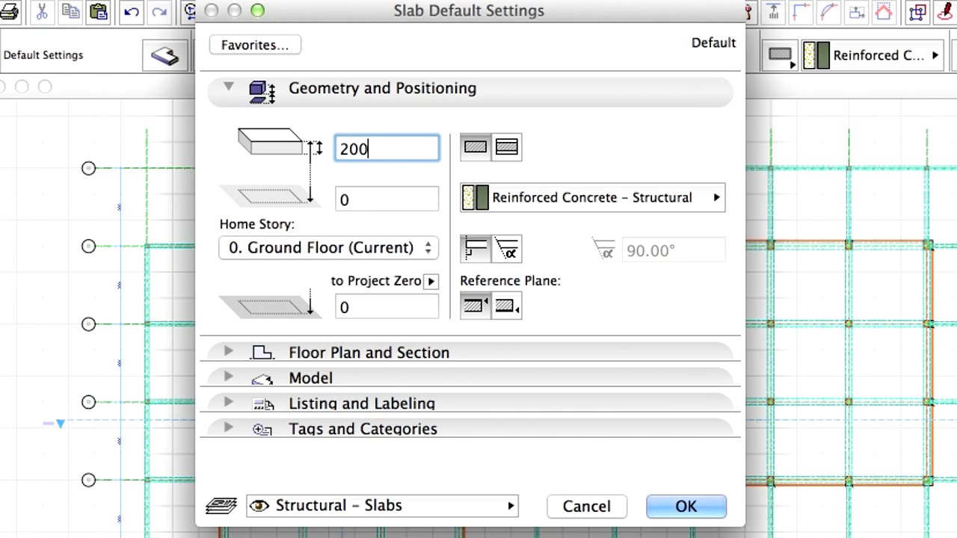
click(379, 198)
double_click(360, 199)
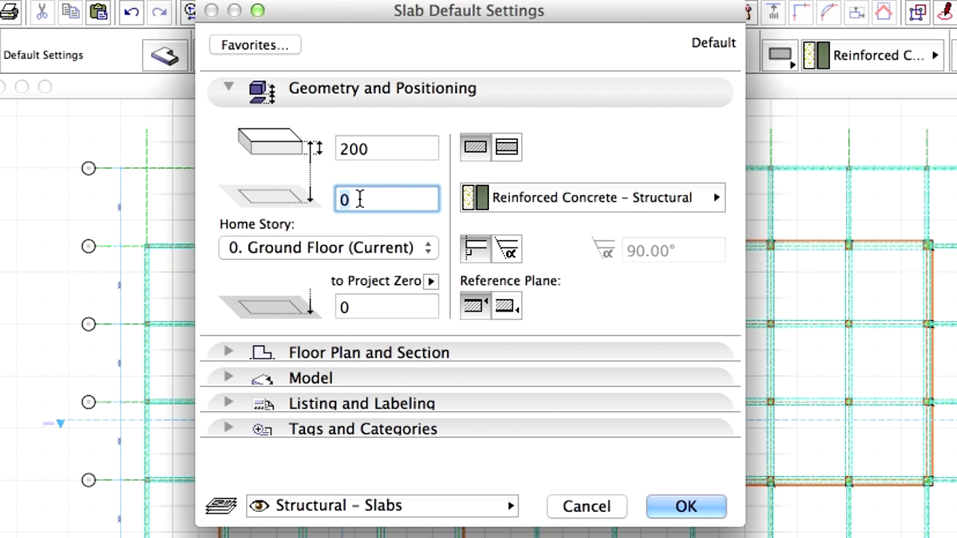
text(0)
click(507, 193)
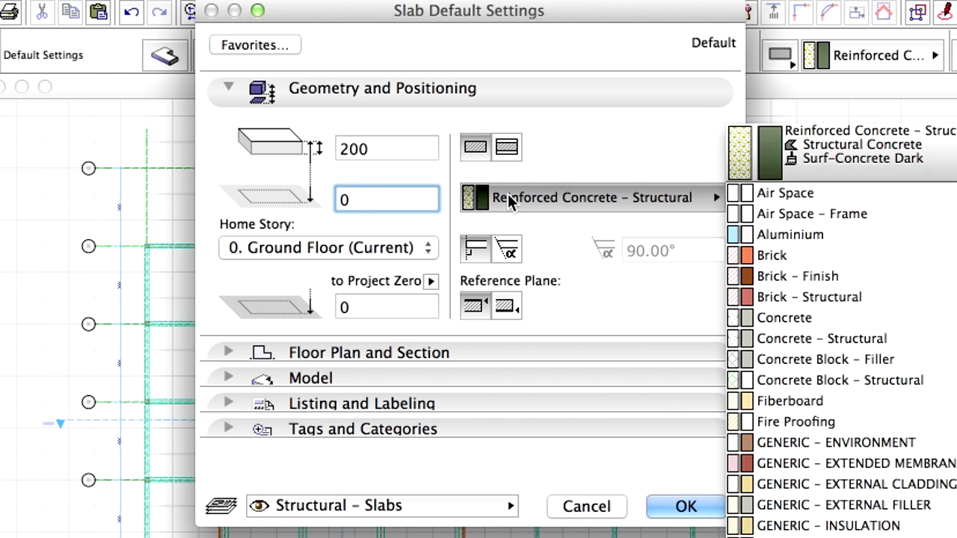
click(580, 201)
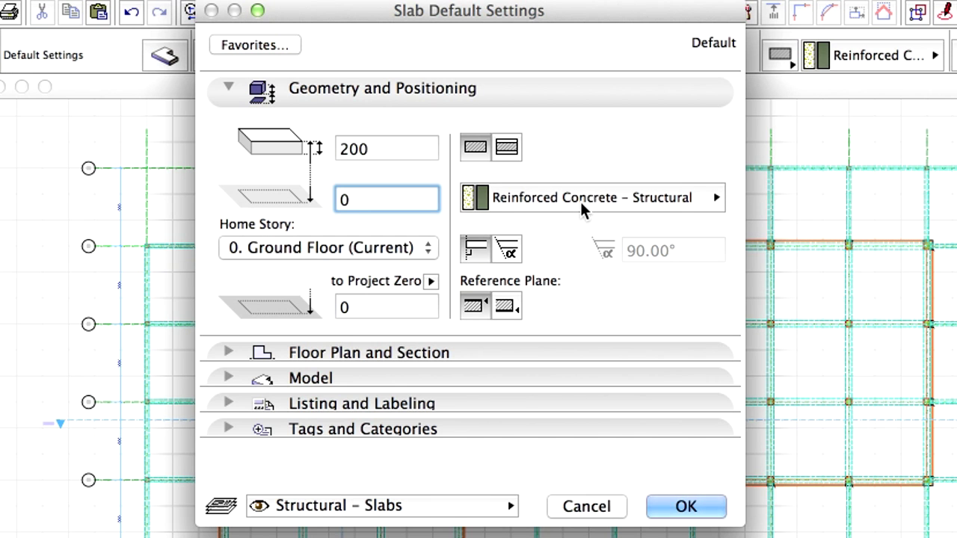
click(397, 95)
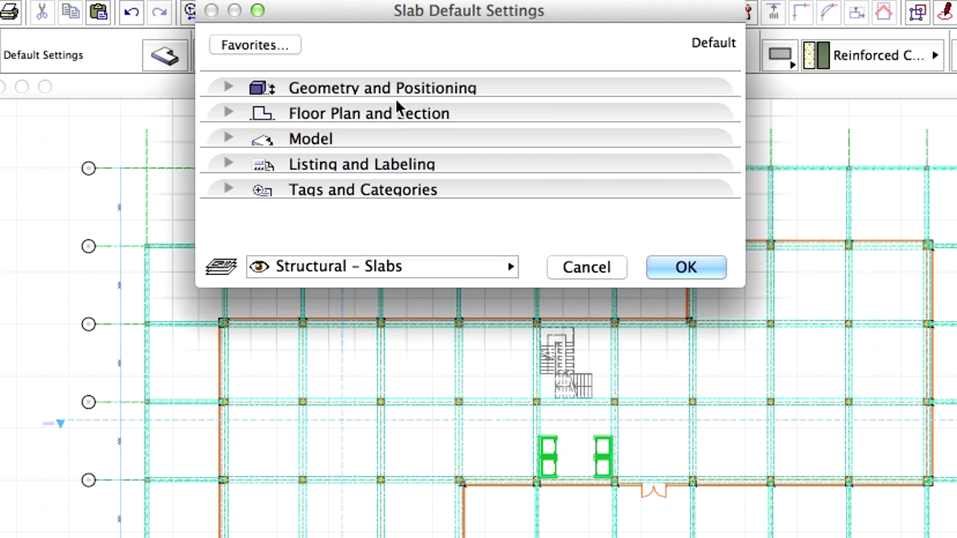
Override the default slab surfaces: Paint-02 on top, Mtl-Aluminium on edges, Paint-01 underneath
click(227, 139)
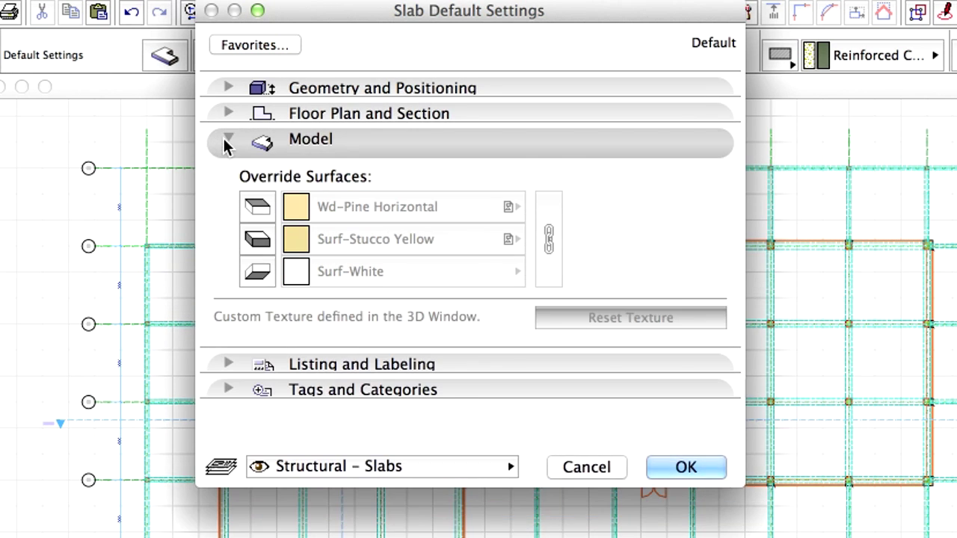
click(261, 207)
click(368, 211)
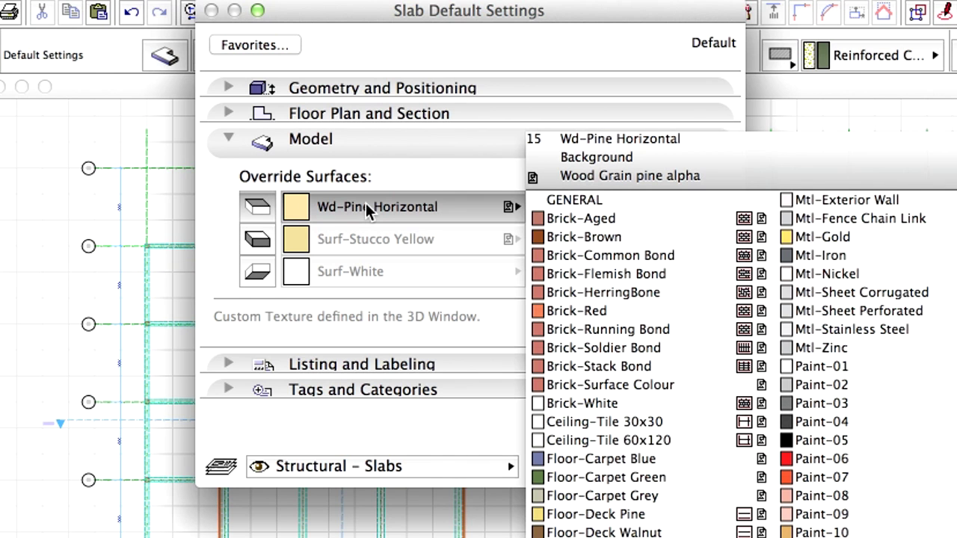
click(833, 385)
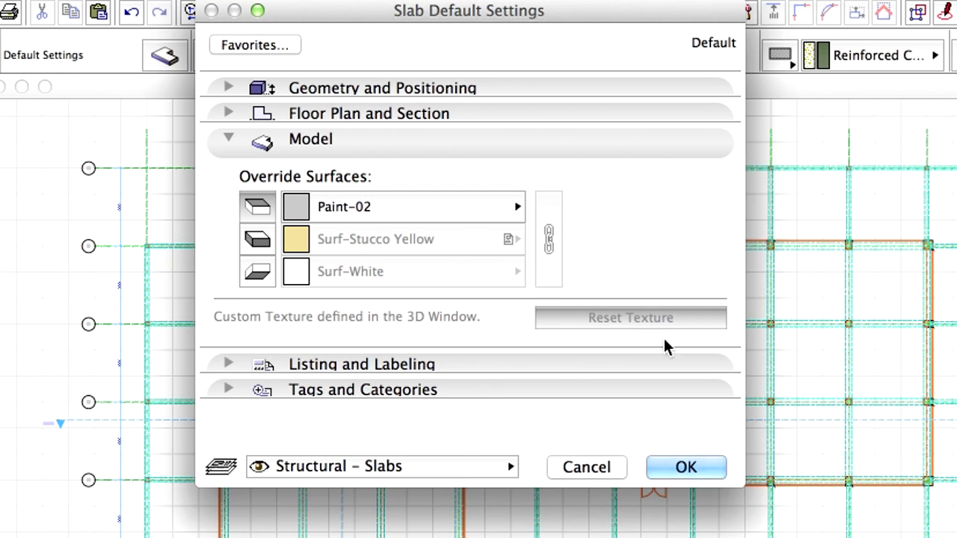
click(257, 240)
click(355, 245)
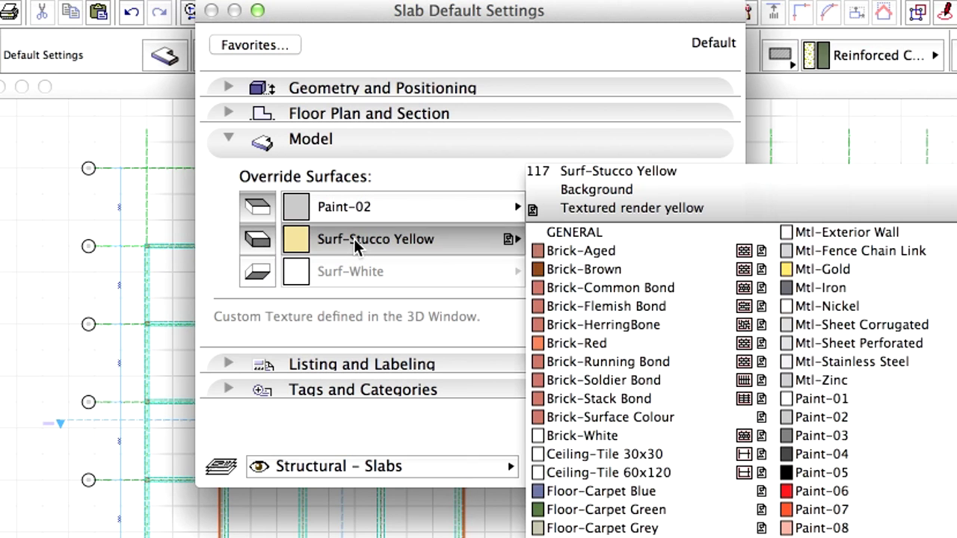
text(minium)
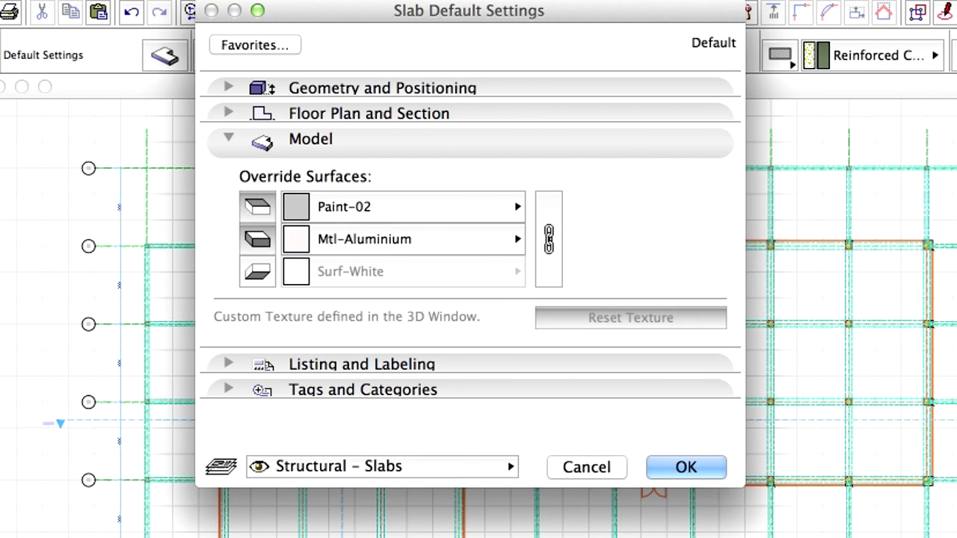
key(Return)
click(254, 272)
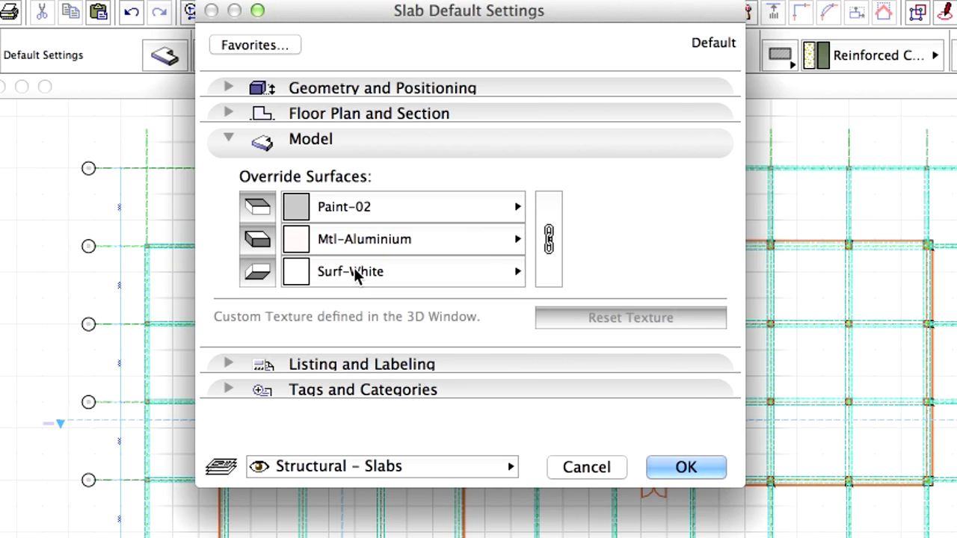
click(402, 273)
click(822, 434)
click(607, 151)
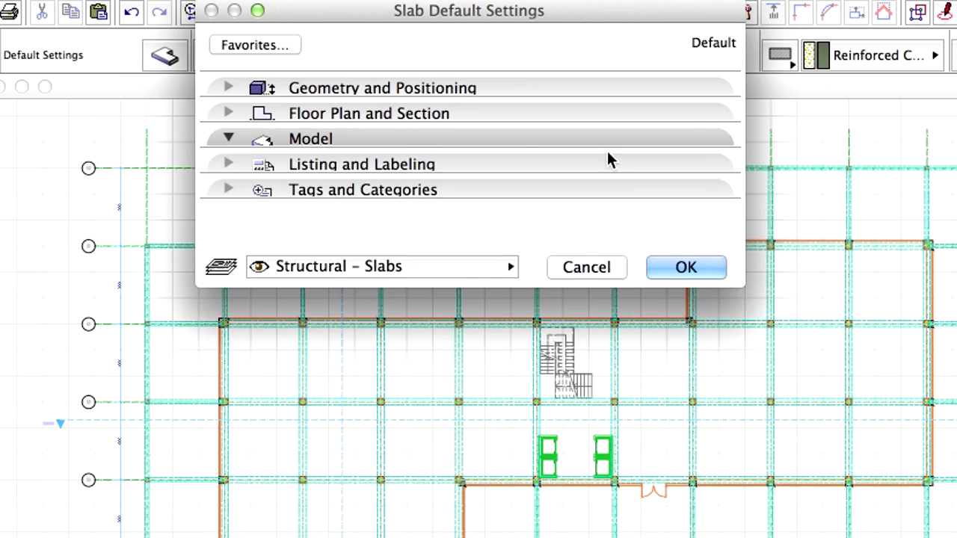
Draw a rectangular base slab of about 76042 × 46426 around the whole grid
click(685, 267)
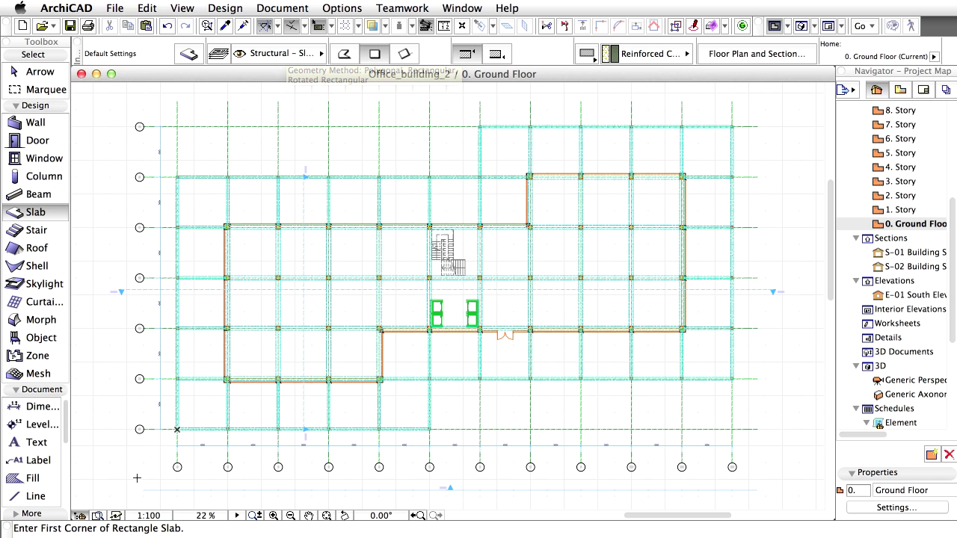
click(126, 485)
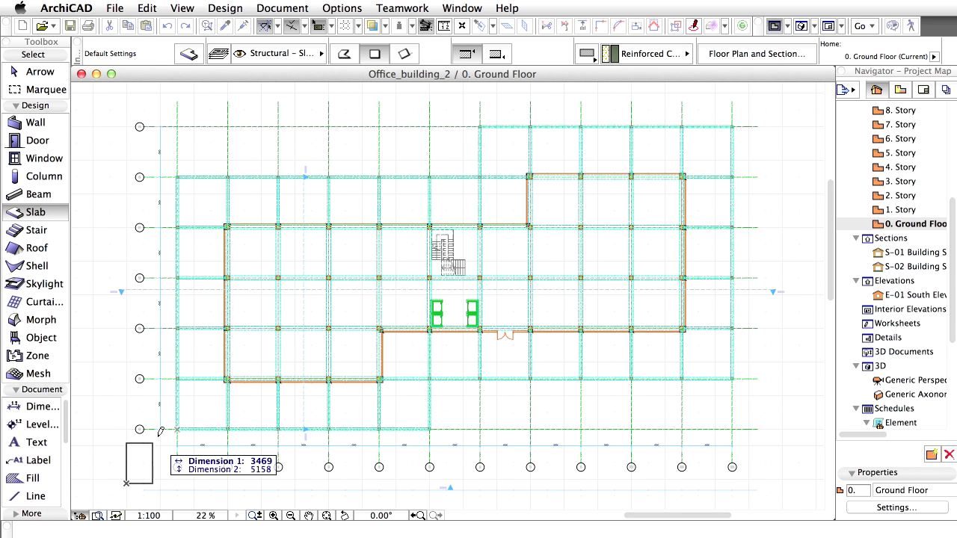
click(768, 91)
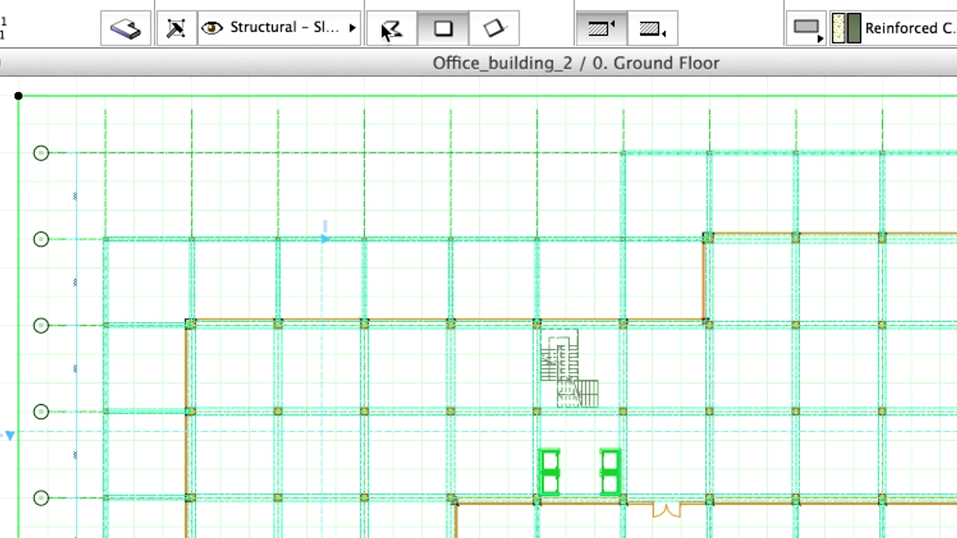
Cut a polygonal hole in the base slab following the building's stepped outline, then fit the view
click(387, 30)
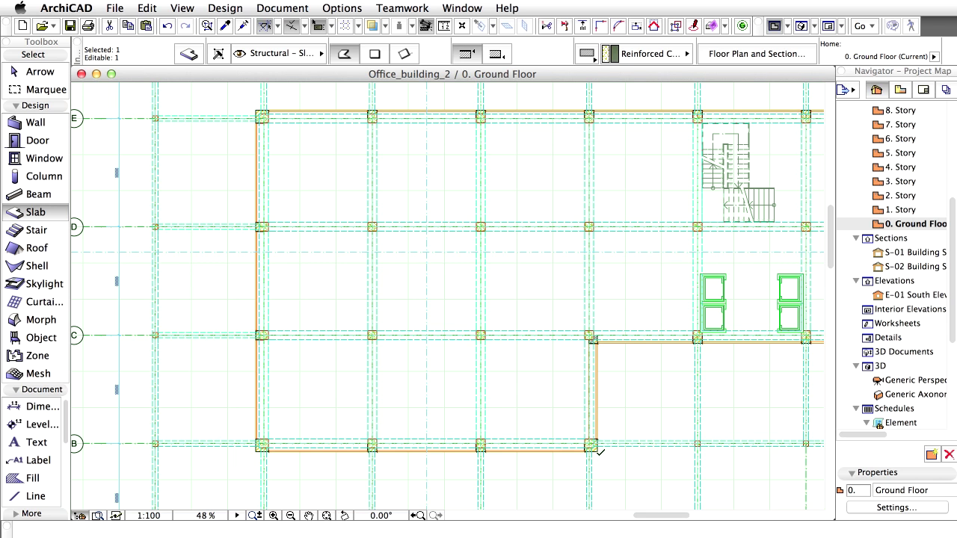
click(597, 447)
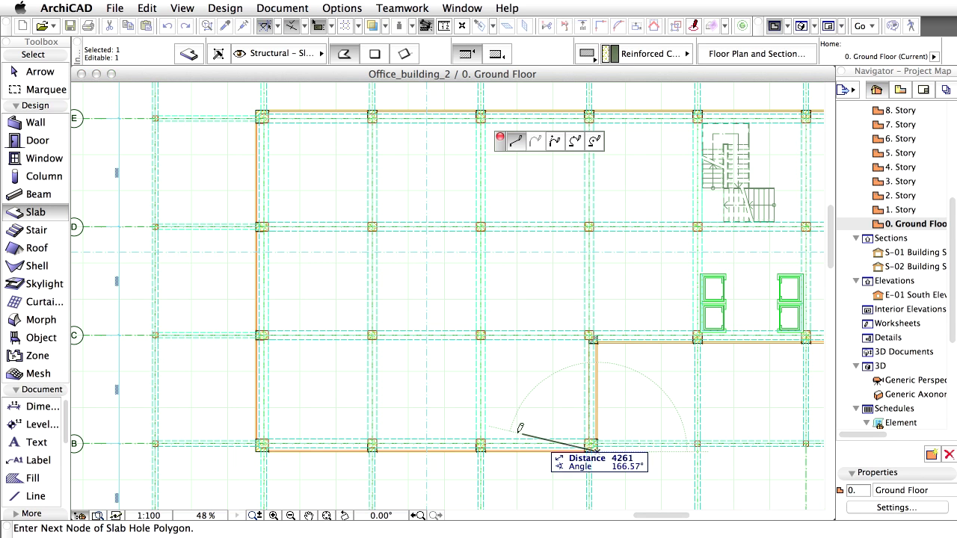
click(257, 448)
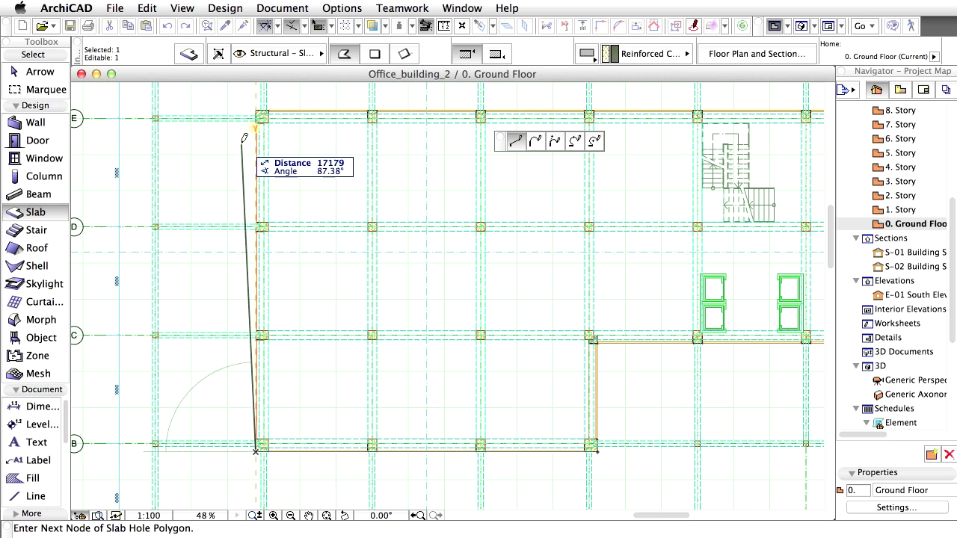
click(256, 111)
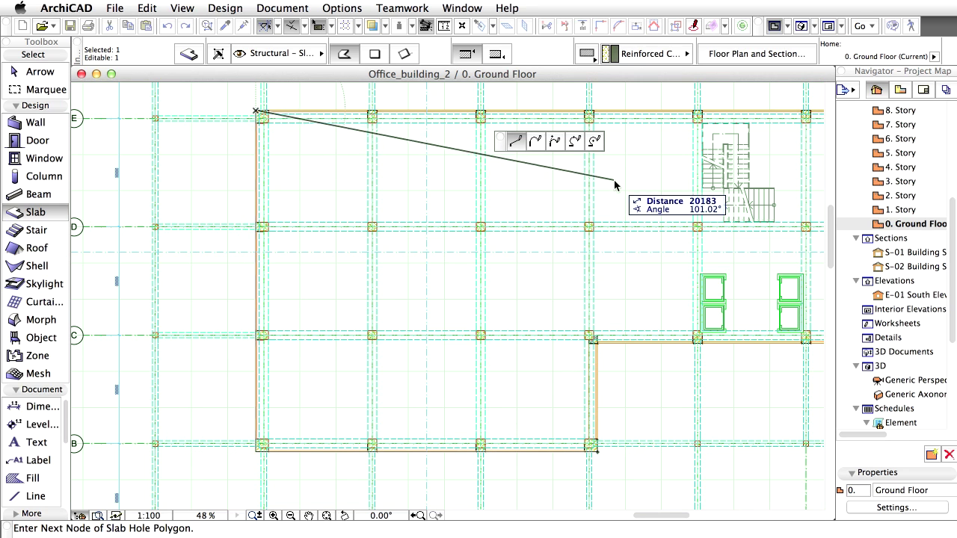
middle_drag(619, 192, 112, 358)
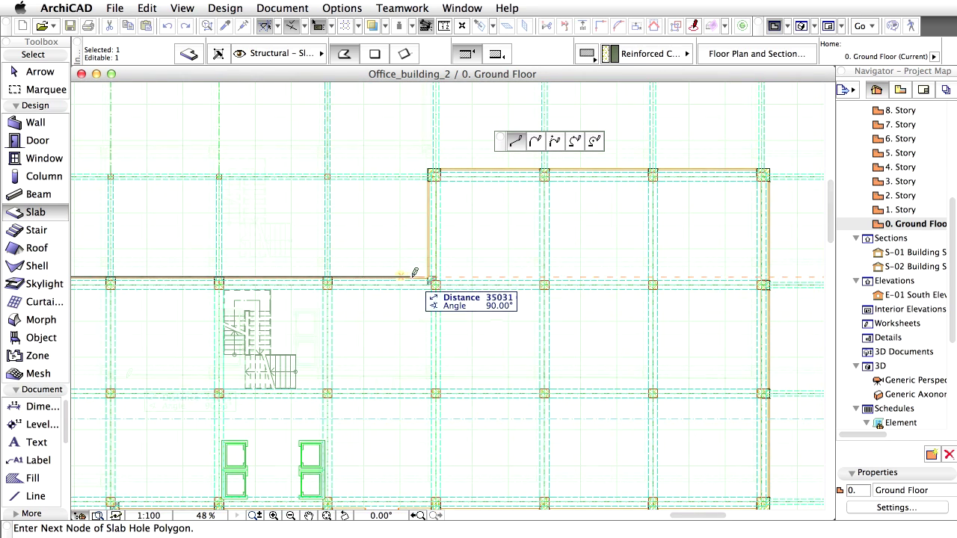
scroll(112, 487, down, 3)
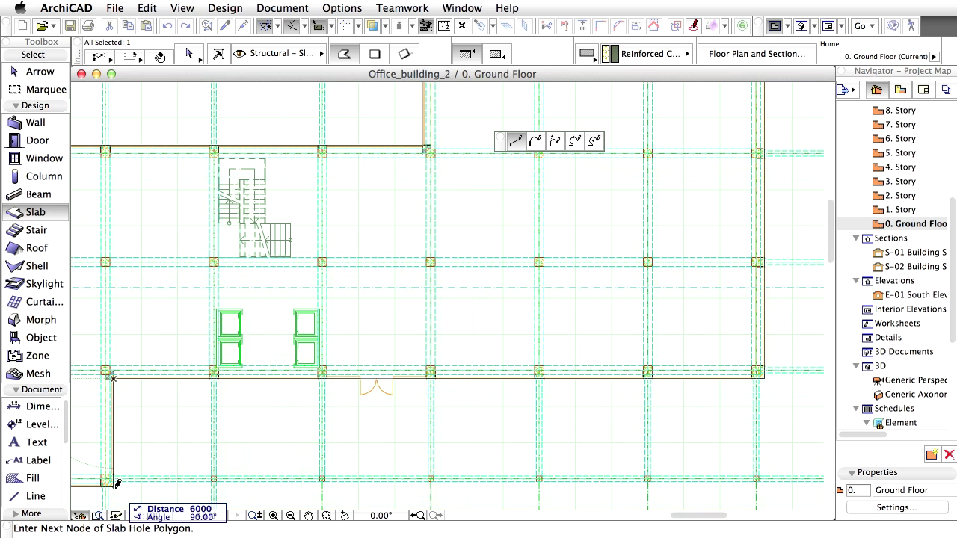
click(113, 484)
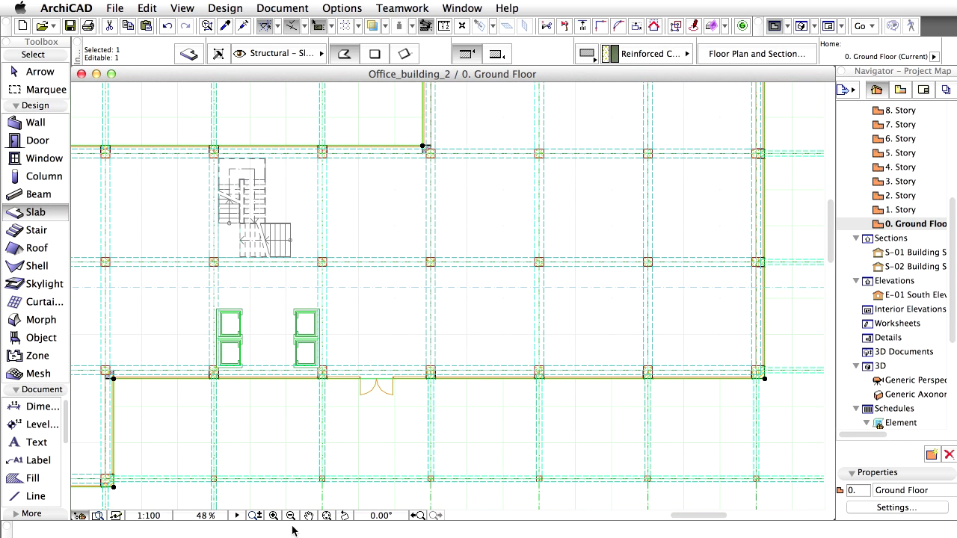
click(326, 515)
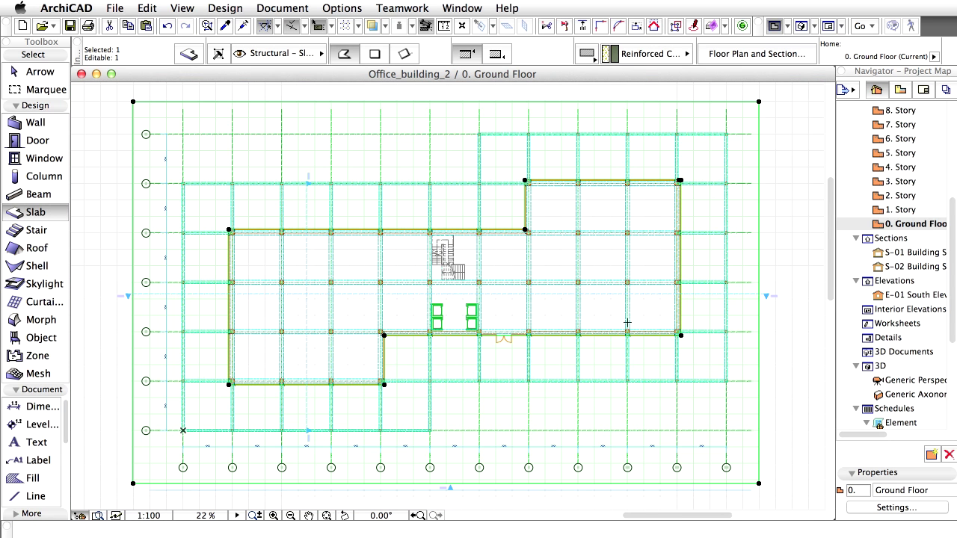
Set the slab default top surface to Paint-14 and the edge surface to Paint-01
key(Escape)
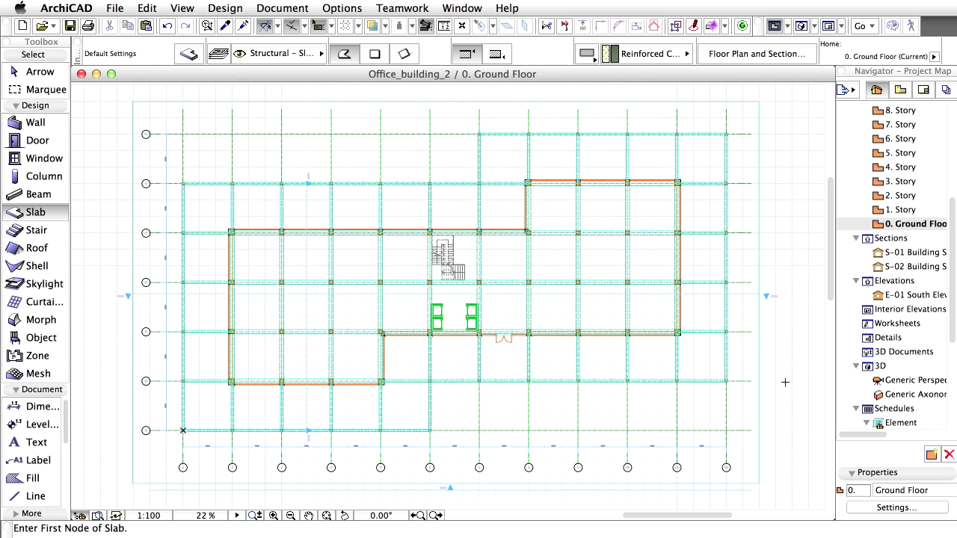
click(195, 55)
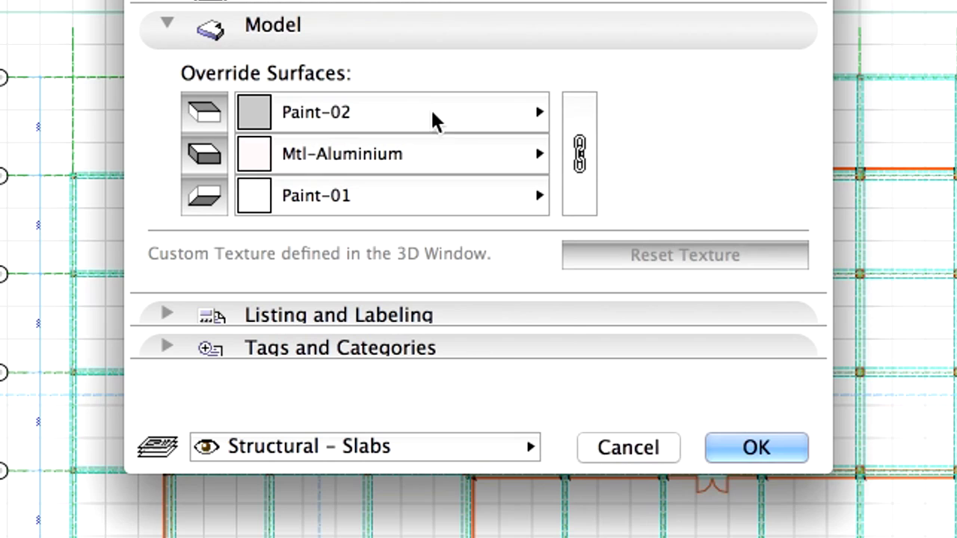
click(489, 124)
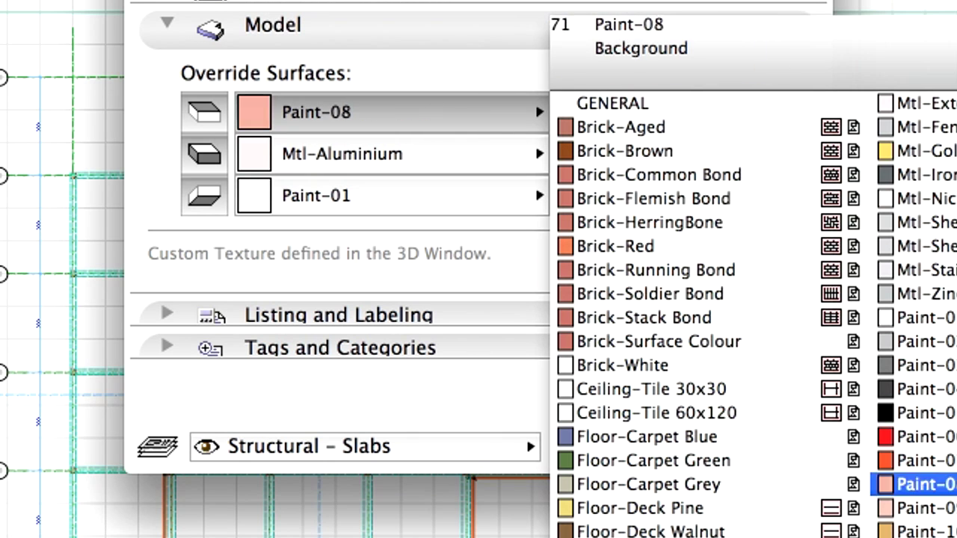
key(Return)
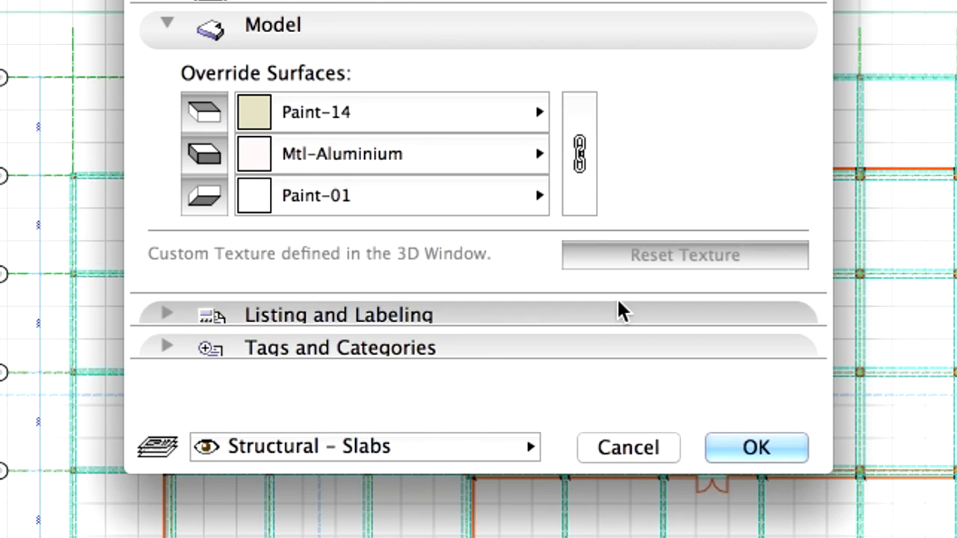
click(539, 157)
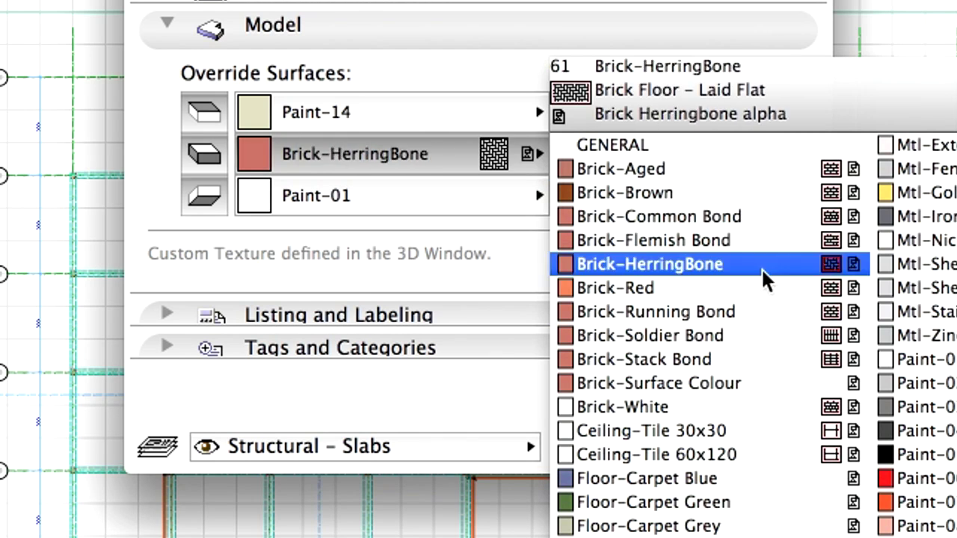
click(940, 362)
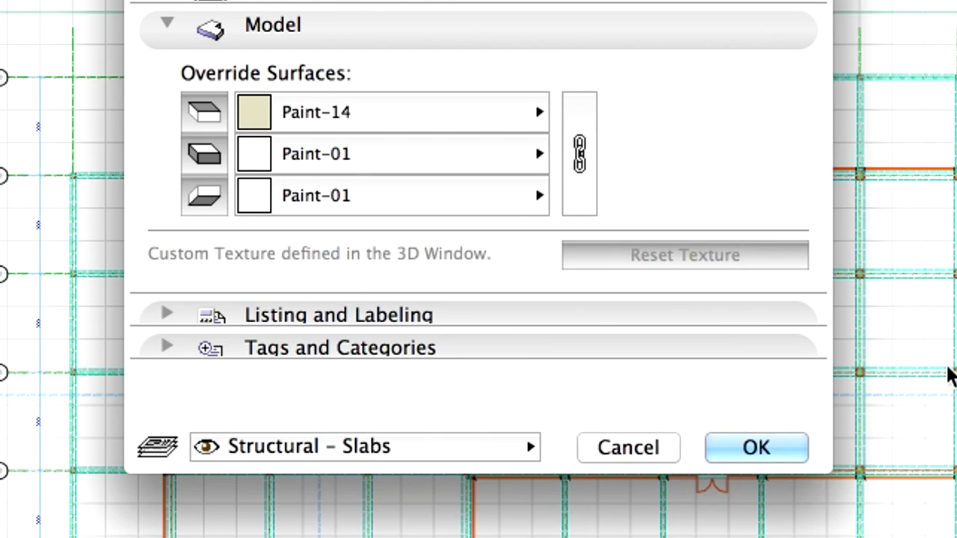
Draw the inner slab polygon inside the building footprint, then view the whole building in 3D
click(756, 447)
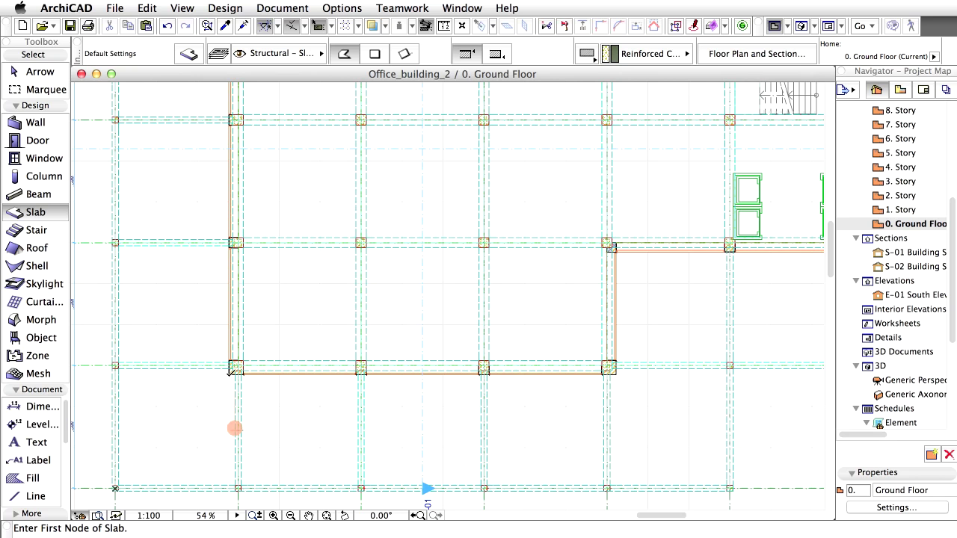
click(229, 373)
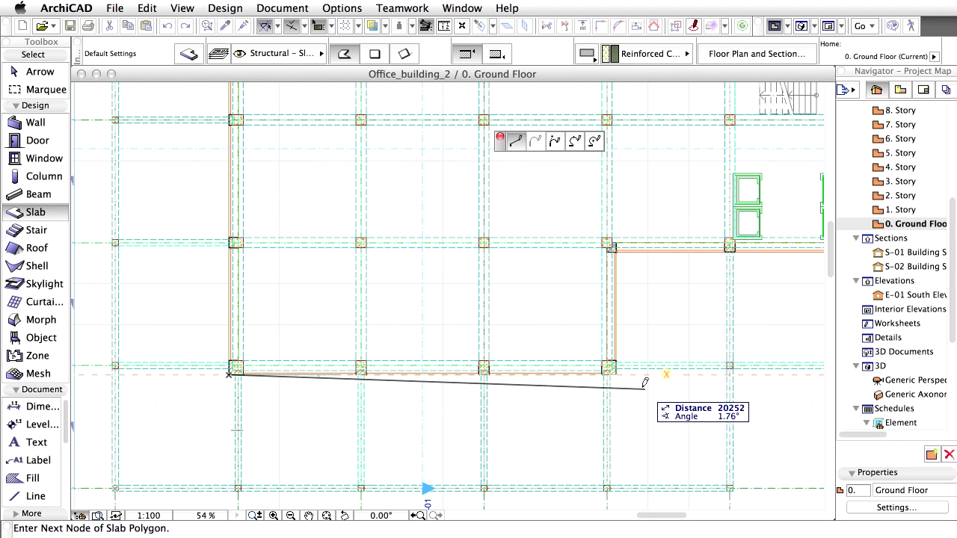
click(615, 374)
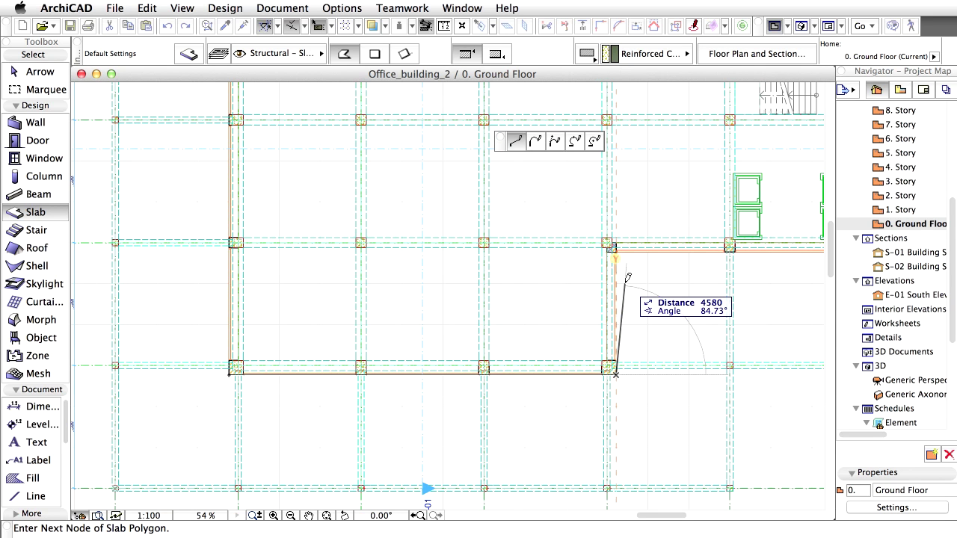
click(615, 248)
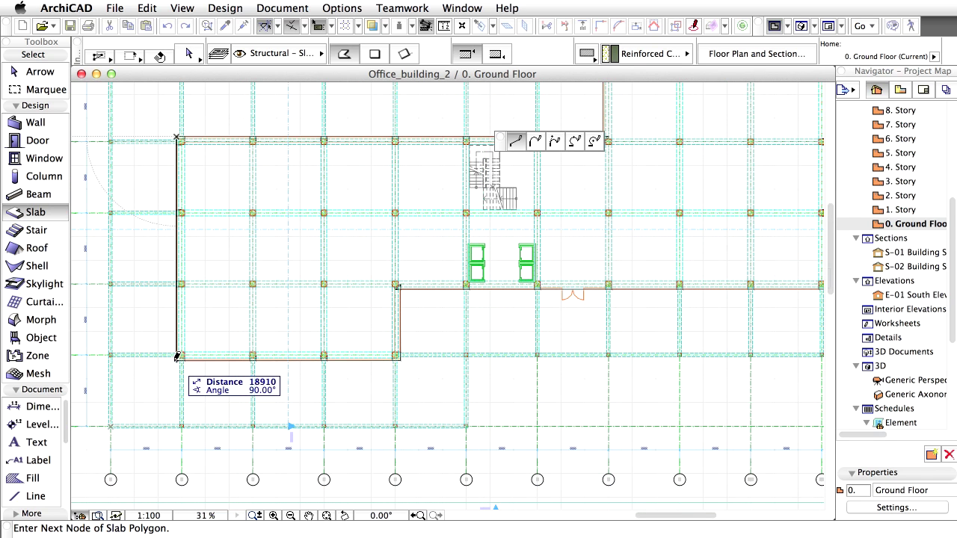
click(178, 357)
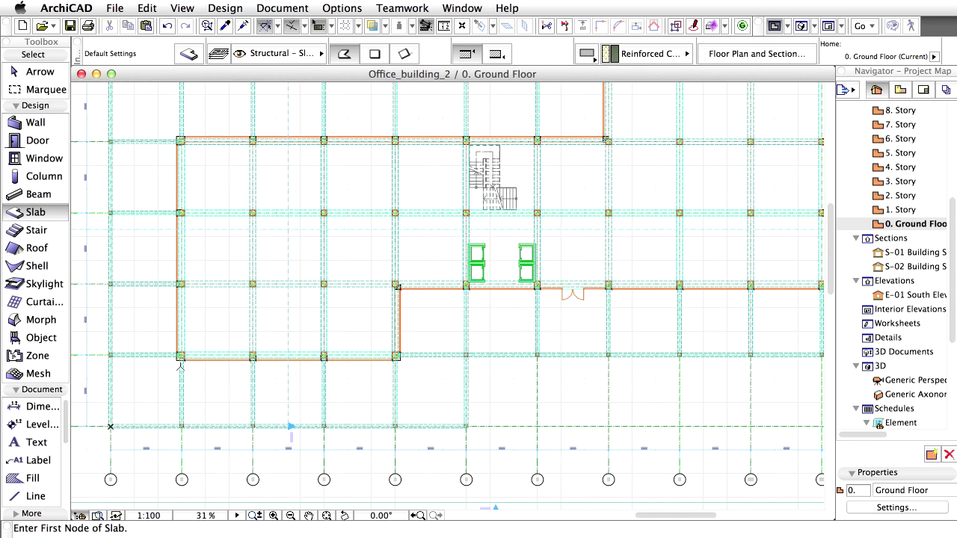
click(327, 515)
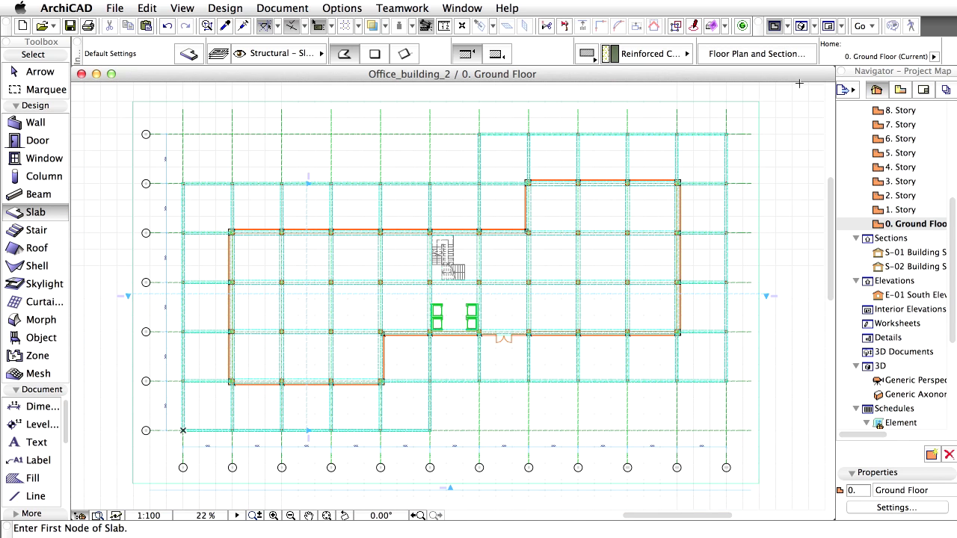
click(800, 26)
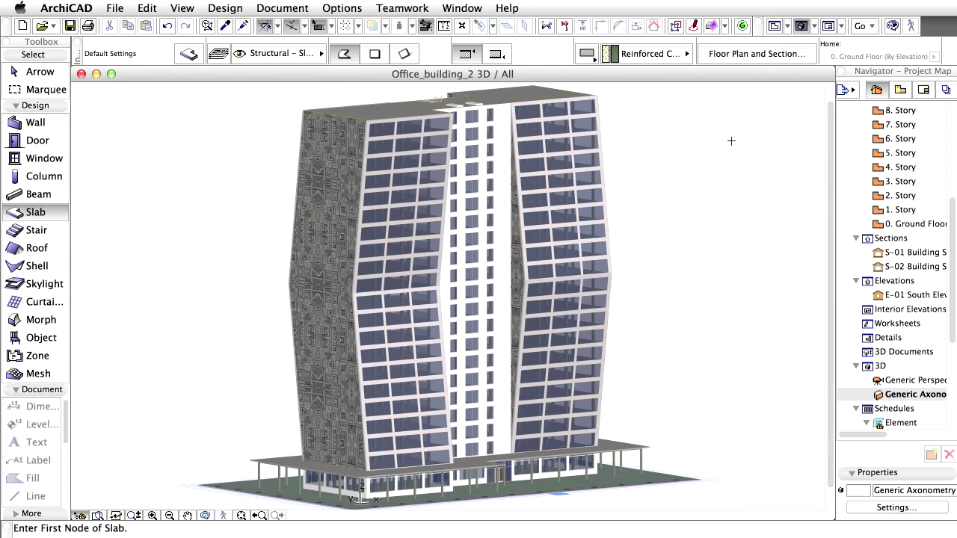